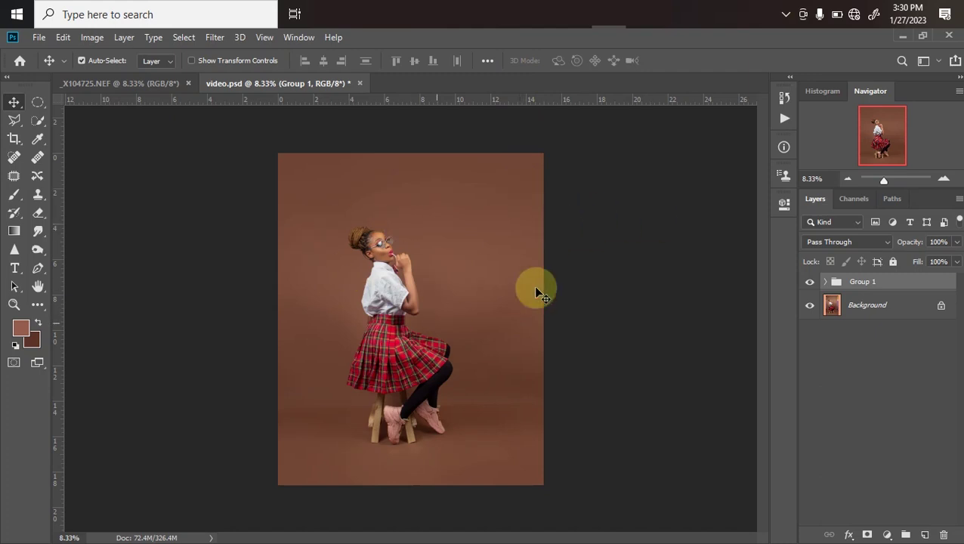
Look through the photos in the ann folder, then return to the composite document in Photoshop.
mouse_move(503, 15)
left_click(563, 97)
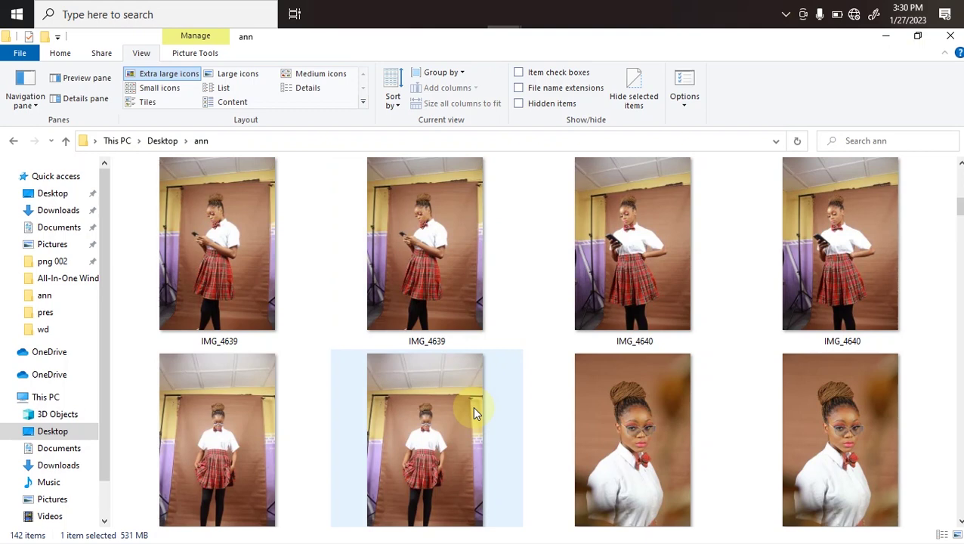
scroll(483, 377, "down", 5)
scroll(496, 355, "down", 10)
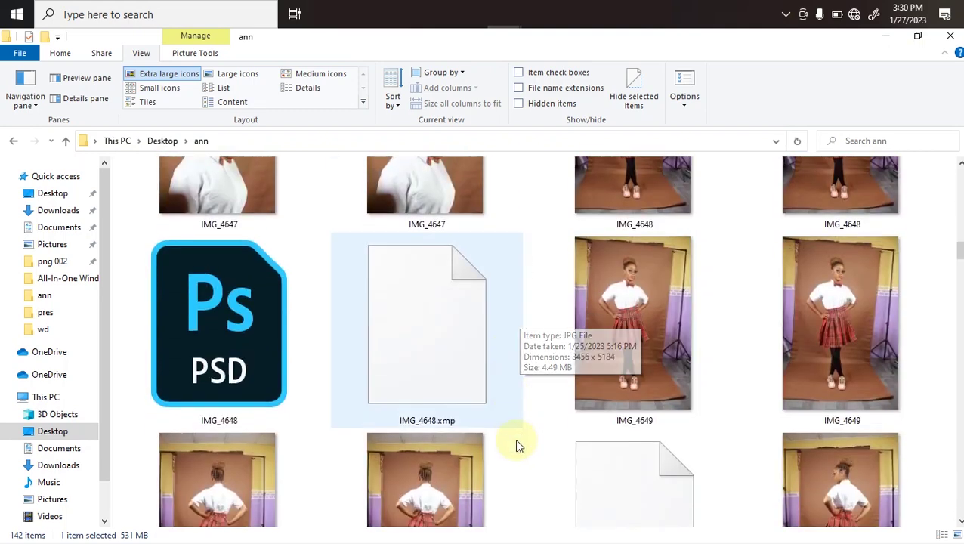
scroll(507, 343, "down", 1)
scroll(515, 340, "up", 2)
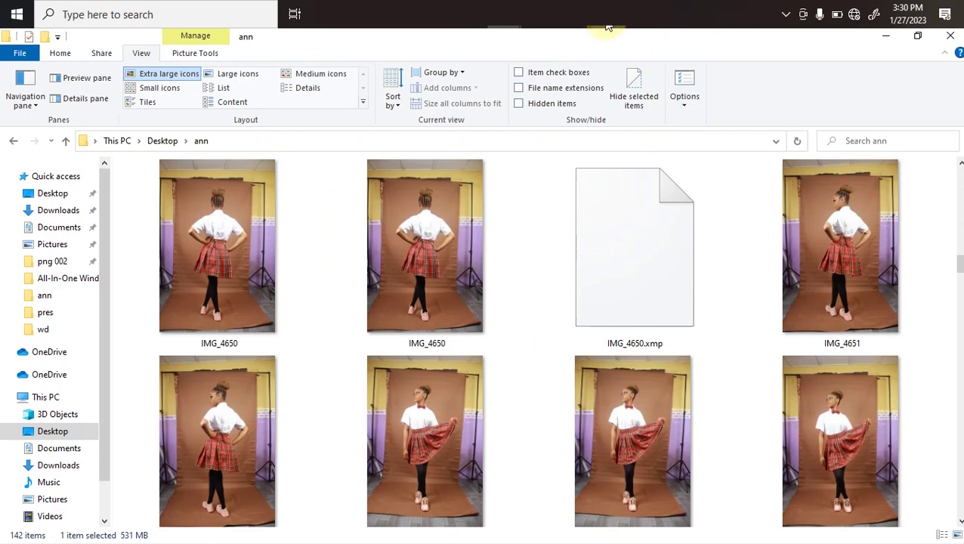
key("alt+Tab")
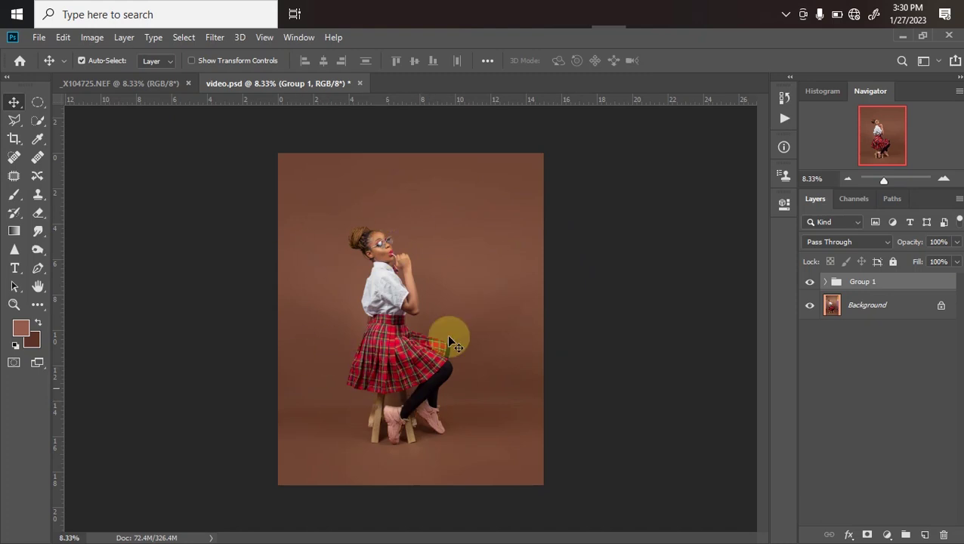
Expand Group 1 and toggle the visibility of its layers and the whole group to compare the edit with the original photo.
left_click(821, 284)
left_click(827, 284)
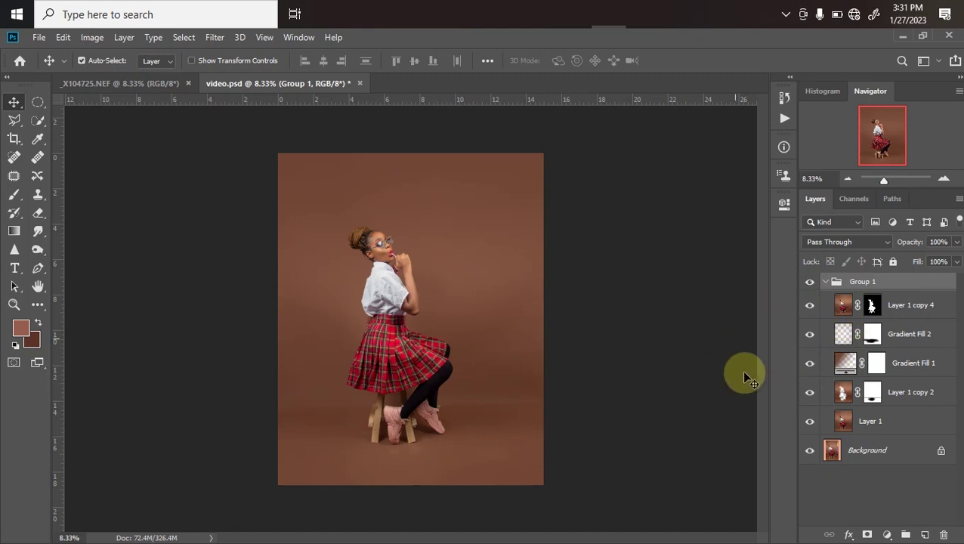
left_click_drag(811, 340, 809, 452)
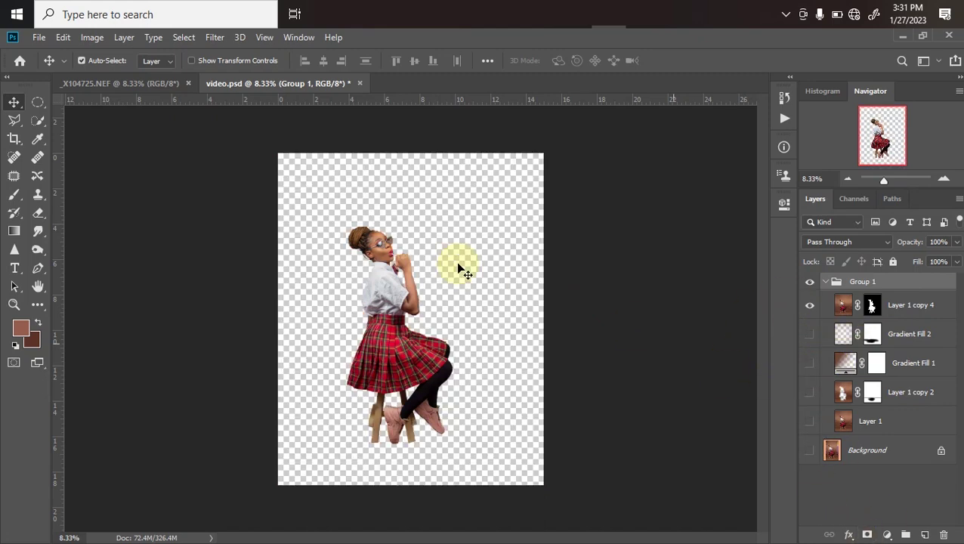
left_click_drag(807, 333, 809, 447)
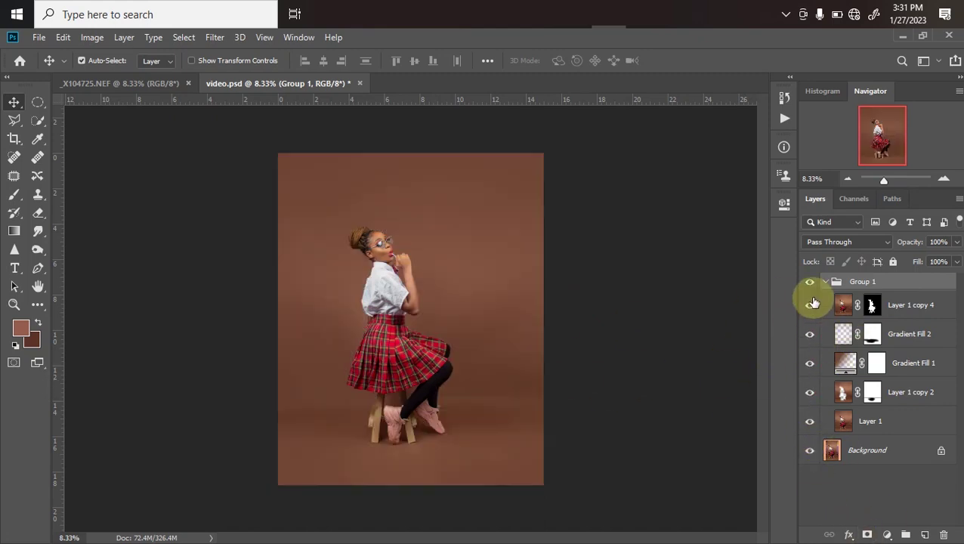
left_click(809, 305)
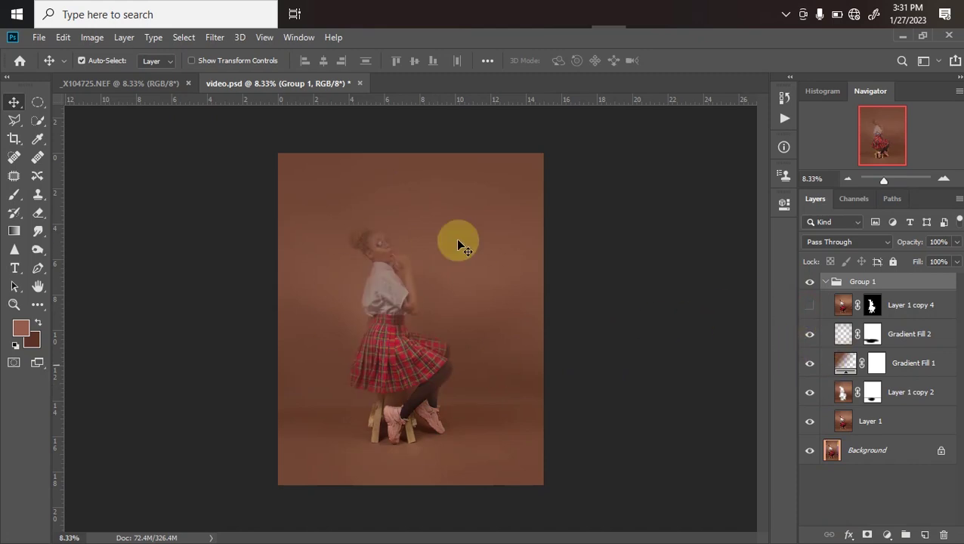
left_click(808, 305)
left_click(808, 282)
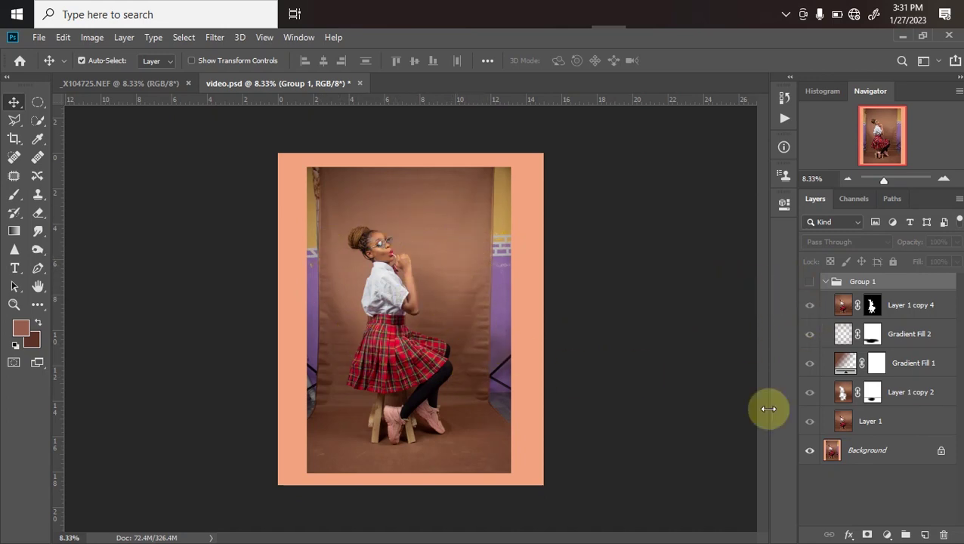
left_click(810, 281)
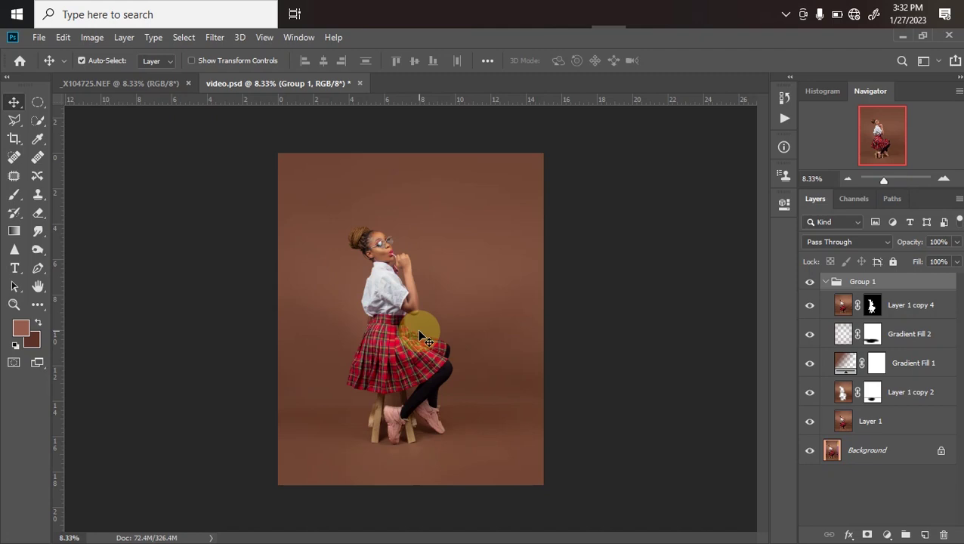
Browse the png 002 folder in File Explorer for a furniture prop that suits the portrait.
mouse_move(504, 29)
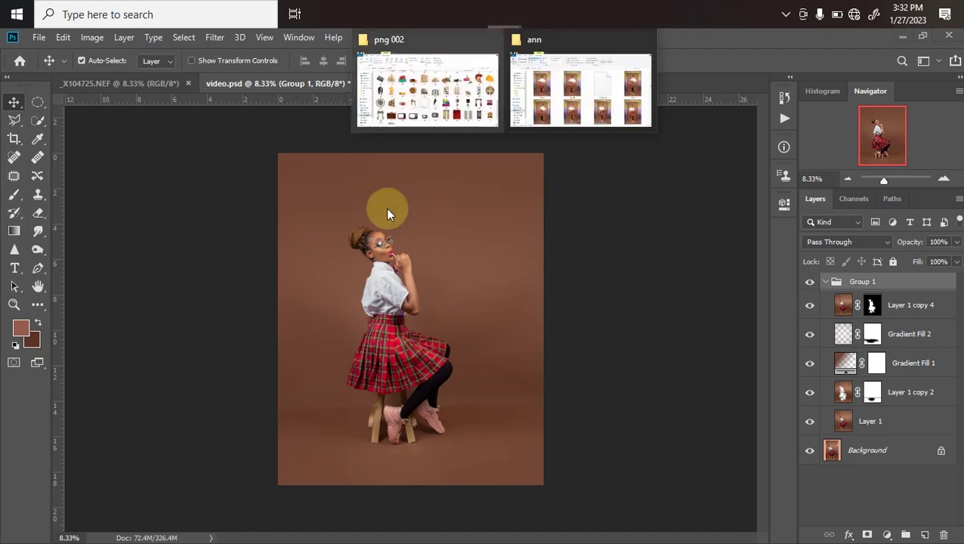
left_click(435, 113)
scroll(551, 425, "down", 1)
scroll(562, 306, "up", 4)
scroll(561, 437, "down", 4)
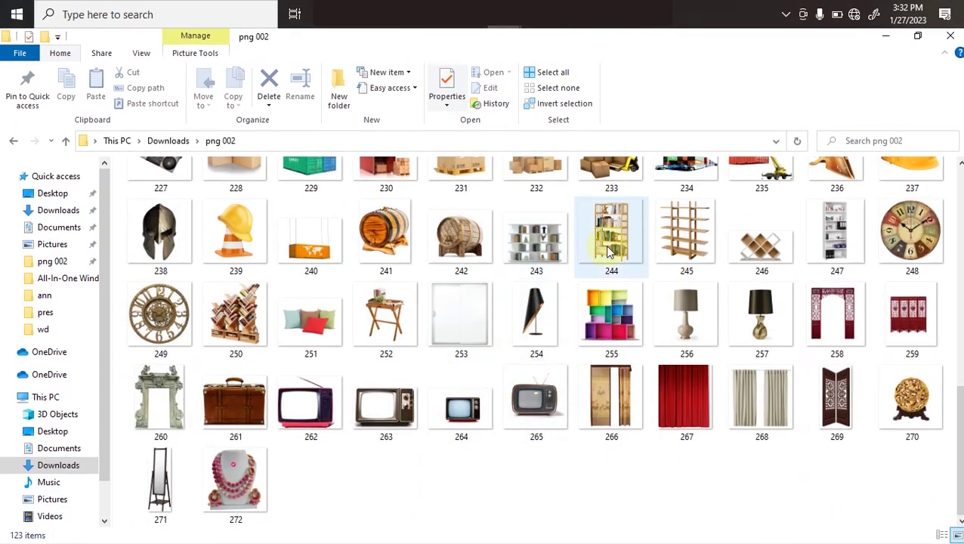
scroll(590, 260, "up", 1)
scroll(552, 351, "down", 1)
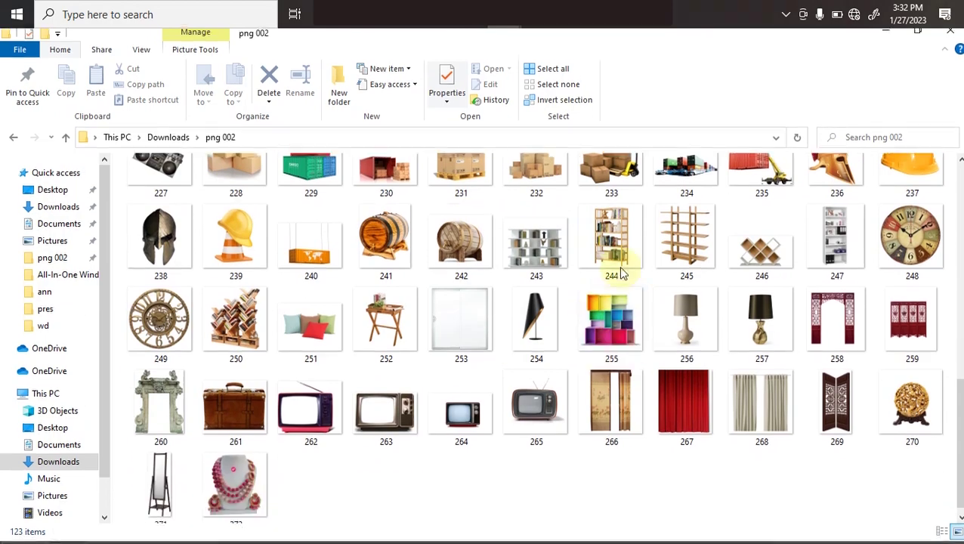
scroll(590, 340, "up", 3)
scroll(596, 329, "up", 4)
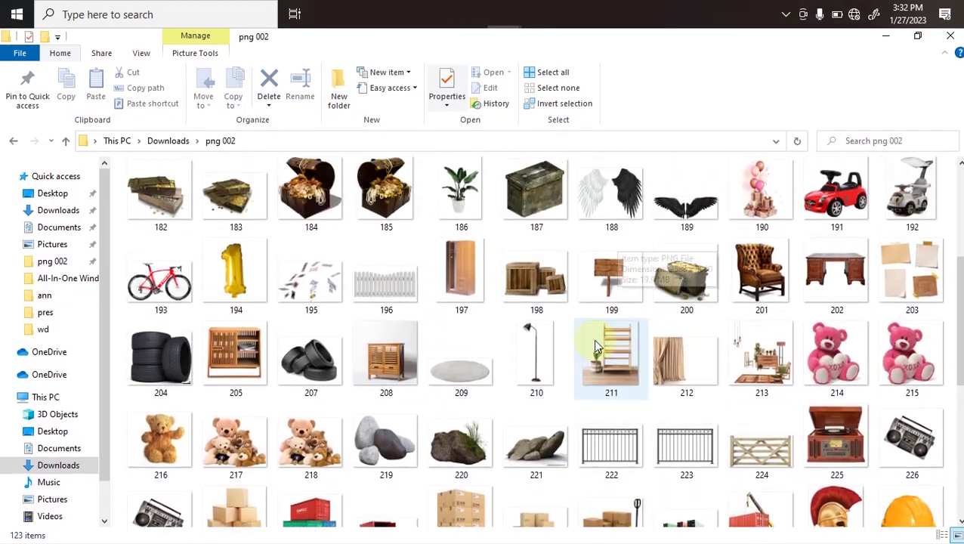
scroll(588, 370, "down", 1)
scroll(587, 370, "down", 6)
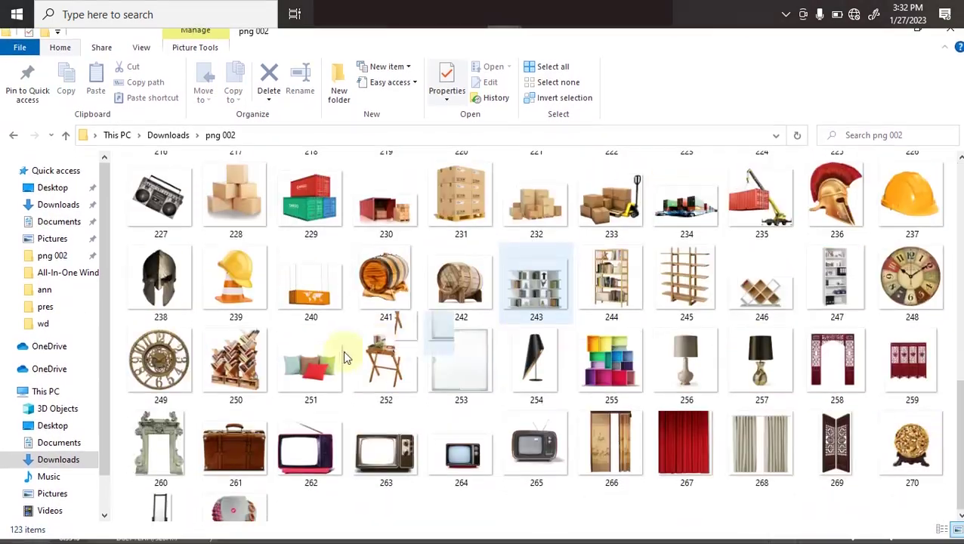
scroll(604, 363, "up", 1)
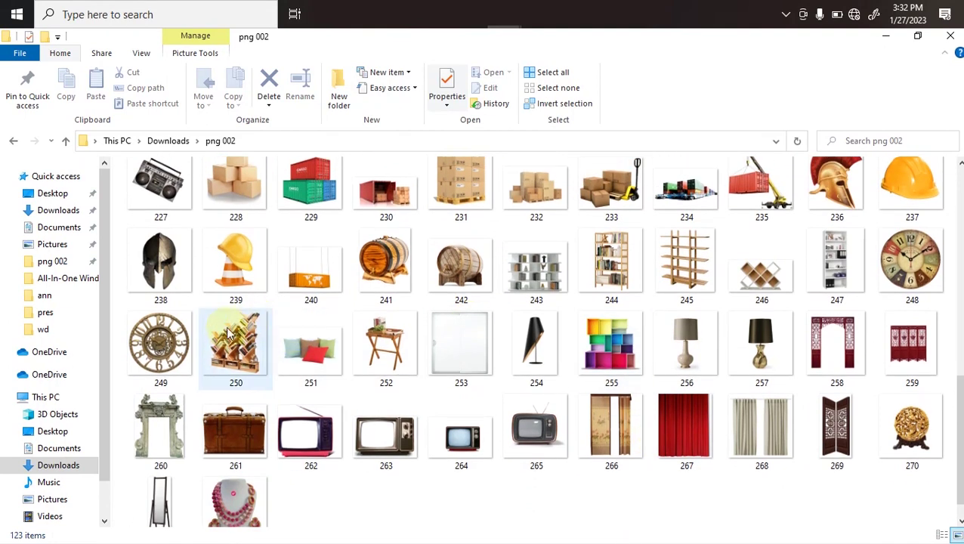
Place image 250 from the png 002 folder into video.psd, scaled up and positioned beside the seated model.
left_click(227, 355)
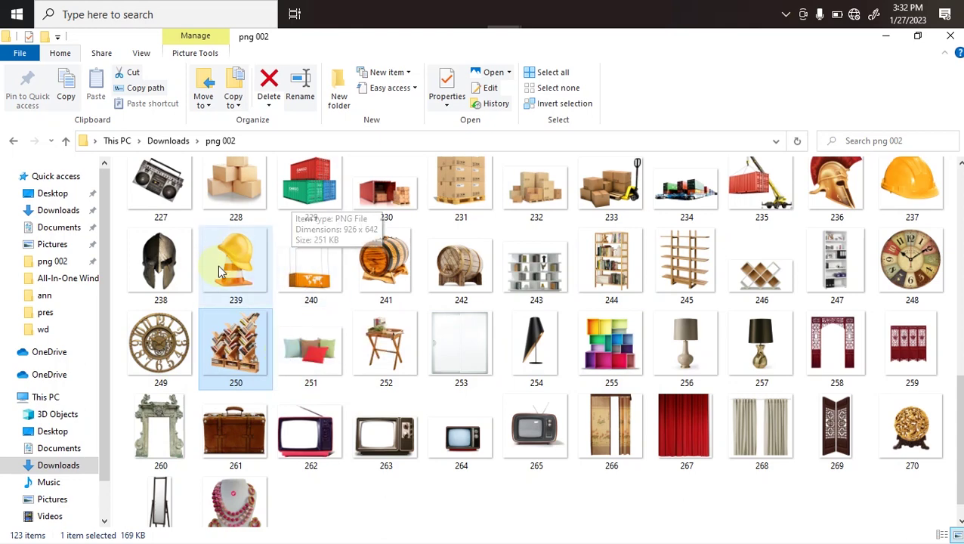
left_click_drag(236, 340, 425, 278)
left_click_drag(508, 319, 539, 322)
left_click_drag(409, 334, 485, 345)
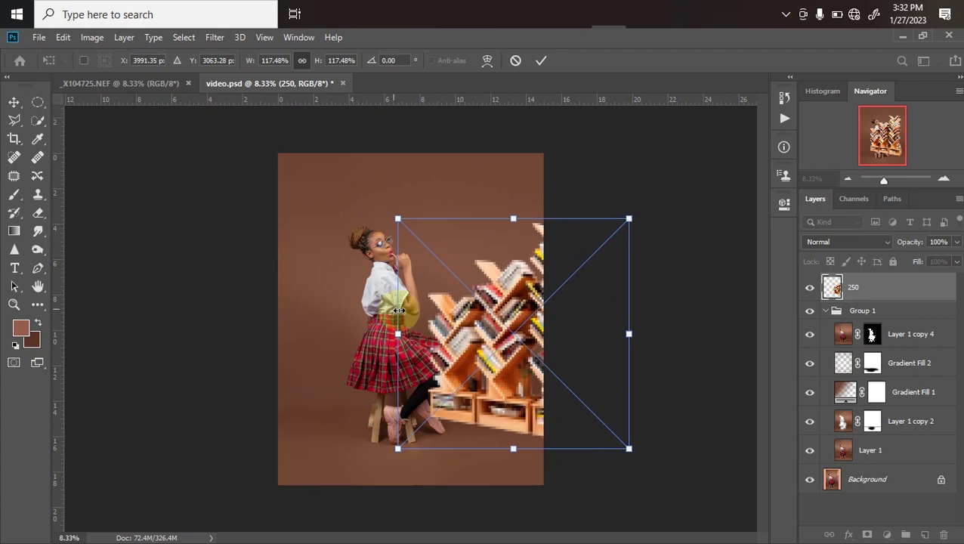
left_click_drag(398, 331, 447, 338)
key("Return")
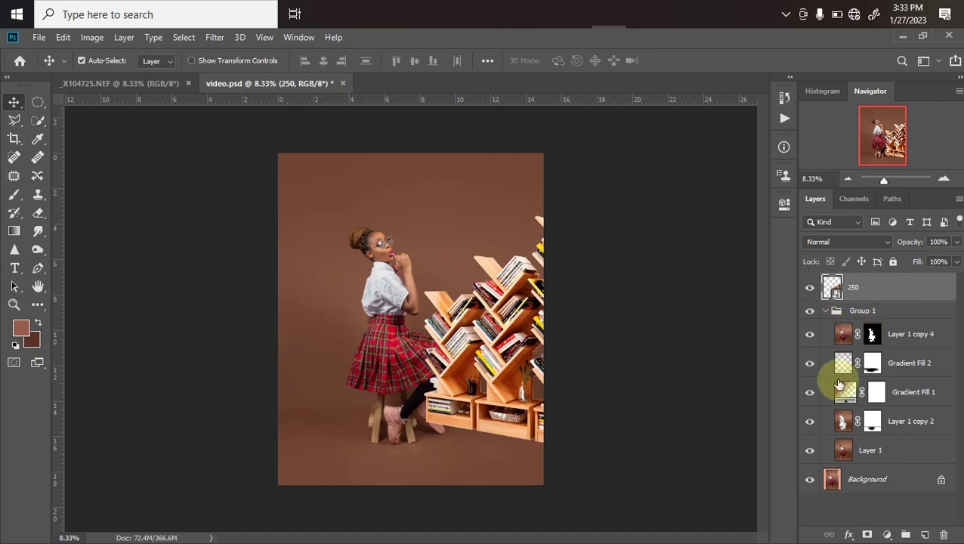
Move layer 250 directly beneath Layer 1 copy 4 and shift the bookshelf so it stands behind the model at the photo's right edge.
left_click_drag(883, 295, 880, 343)
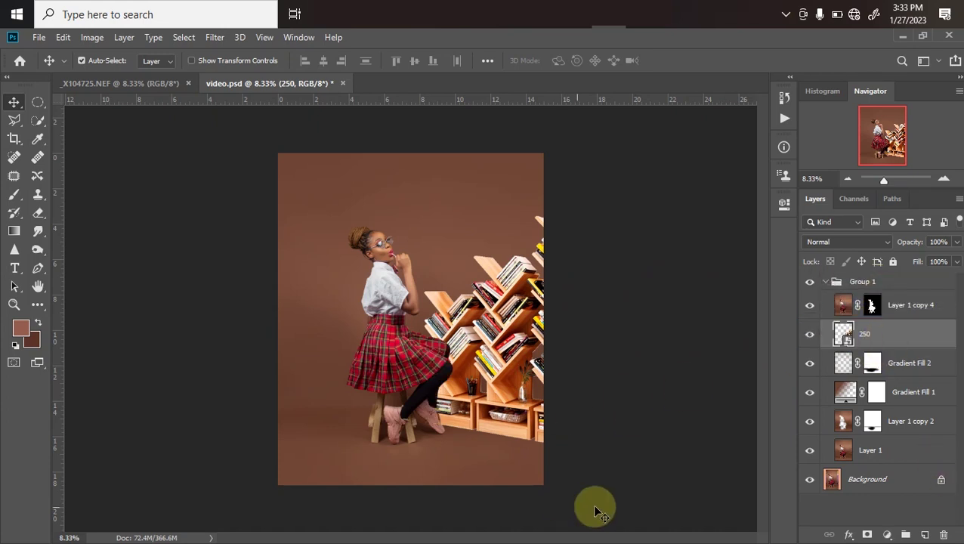
left_click_drag(501, 360, 520, 377)
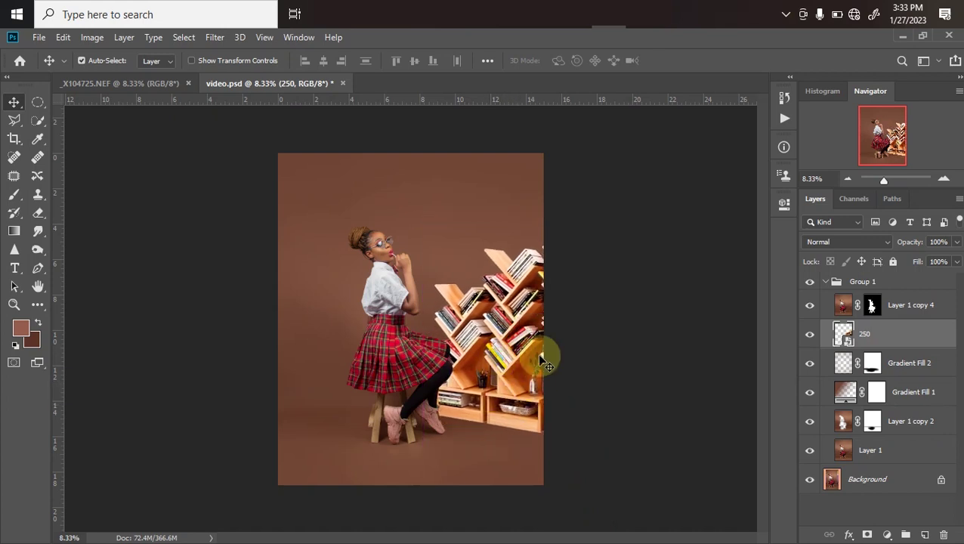
mouse_move(527, 357)
left_mouse_down()
mouse_move(533, 325)
mouse_move(538, 354)
mouse_move(538, 338)
mouse_move(576, 391)
left_mouse_up()
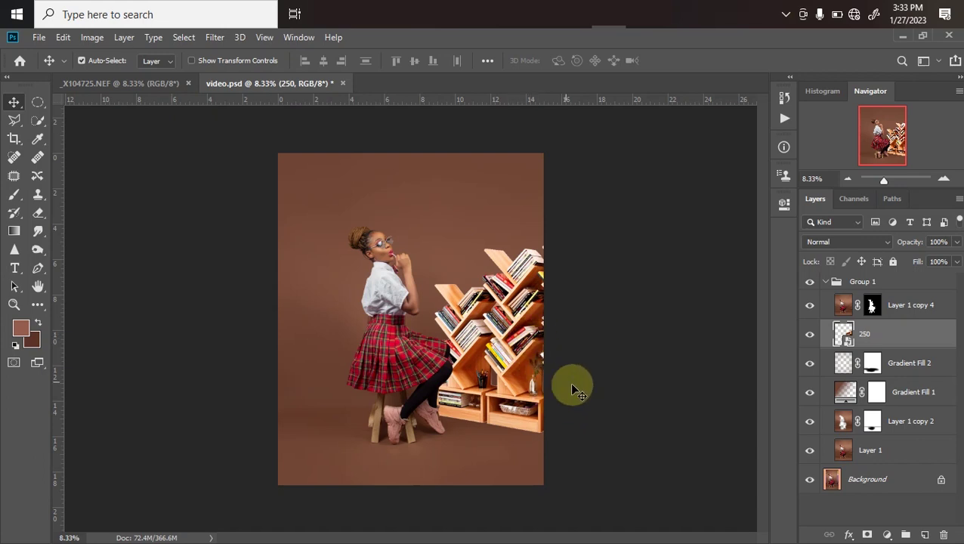
left_click_drag(565, 331, 481, 428)
mouse_move(538, 442)
left_mouse_down()
mouse_move(416, 401)
mouse_move(465, 412)
mouse_move(453, 414)
mouse_move(479, 406)
mouse_move(450, 407)
mouse_move(458, 421)
left_mouse_up()
mouse_move(518, 418)
left_mouse_down()
mouse_move(493, 427)
mouse_move(501, 408)
left_mouse_up()
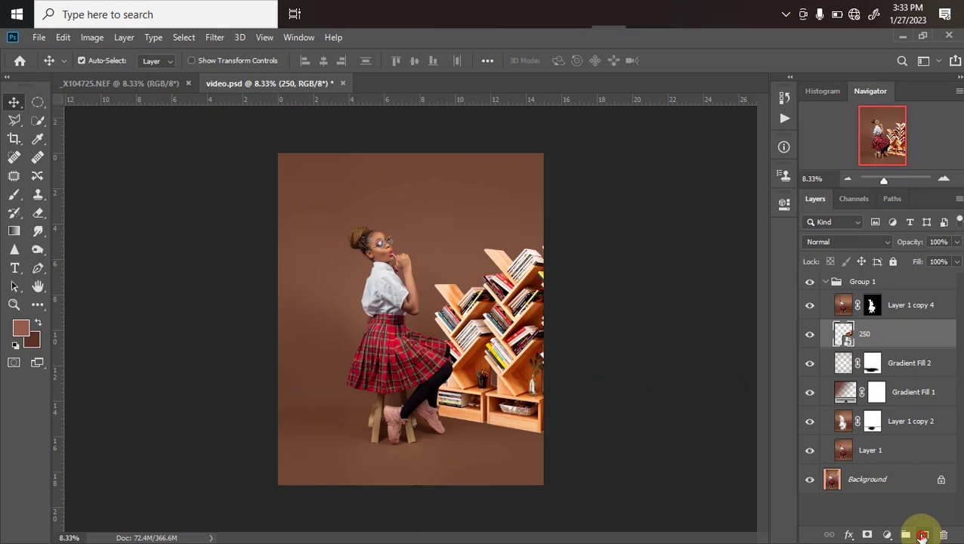
Add a new layer beneath layer 250 and outline a thin strip along the bookshelf's base with the Polygonal Lasso.
left_click(921, 535)
left_click_drag(880, 336, 897, 380)
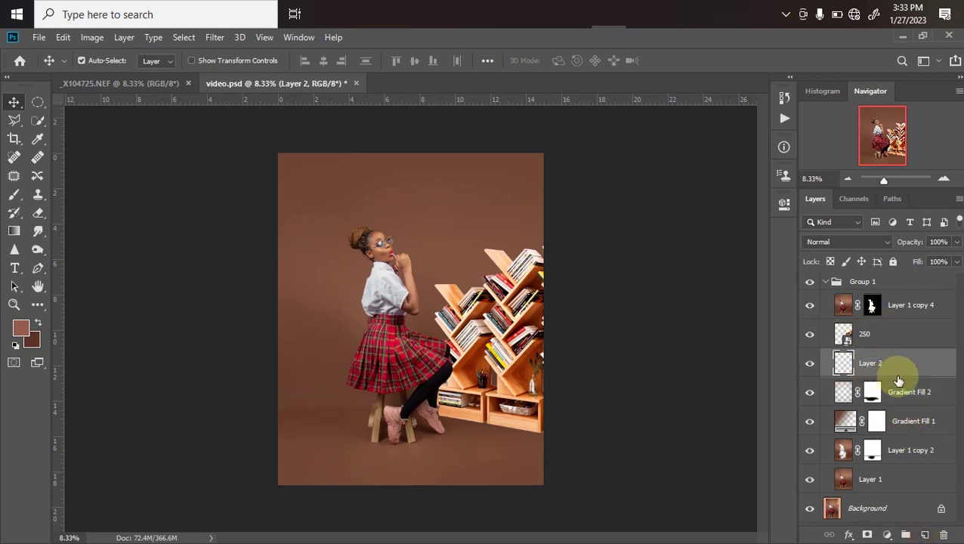
left_click(16, 125)
left_click(59, 133)
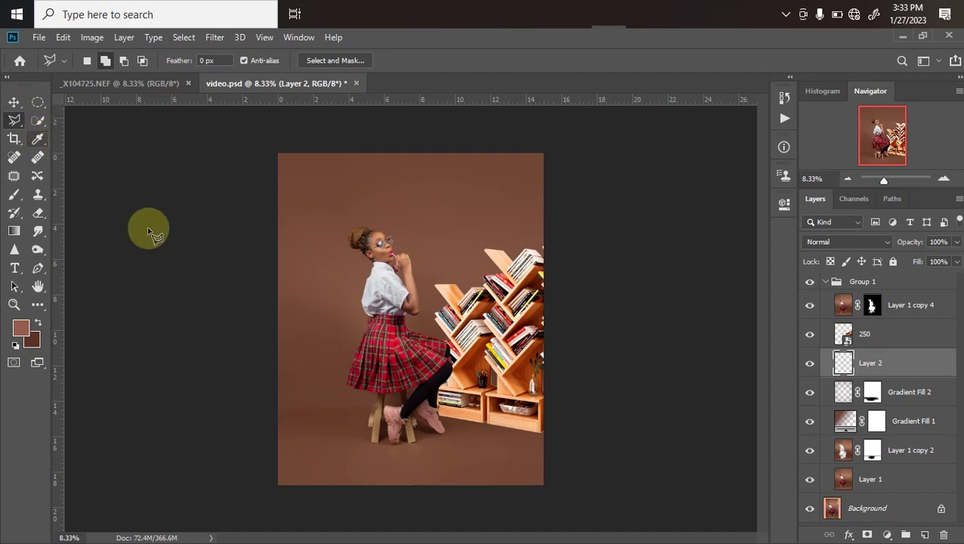
left_click(437, 417)
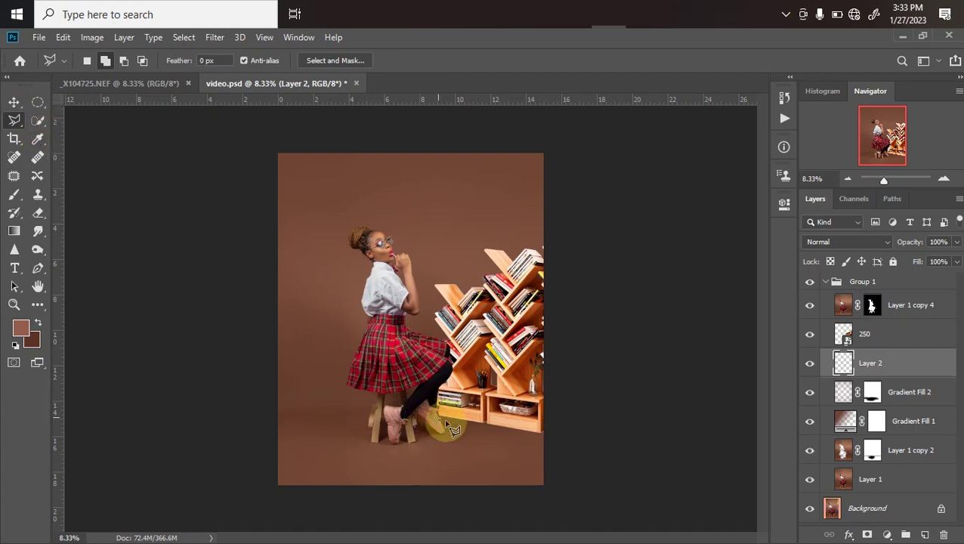
left_click(547, 438)
left_click(546, 417)
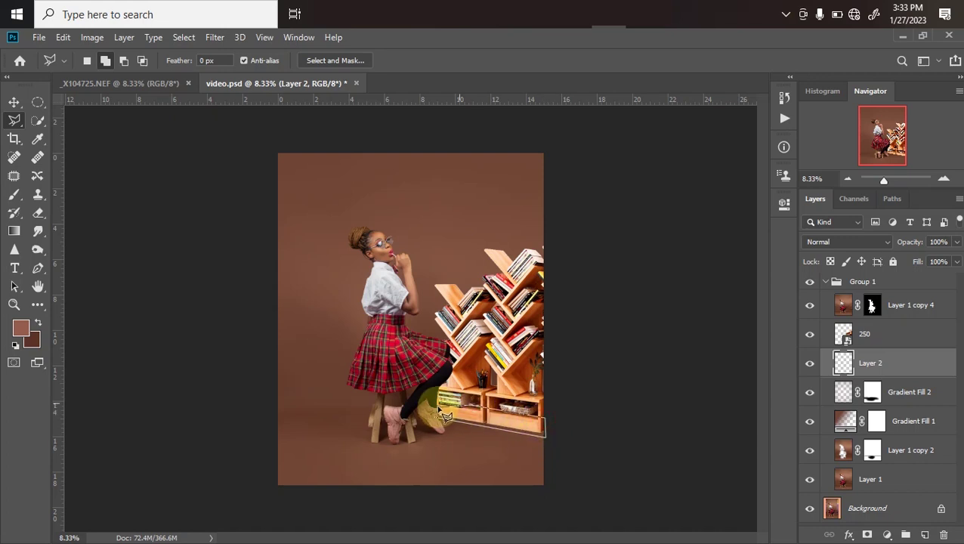
left_click(444, 426)
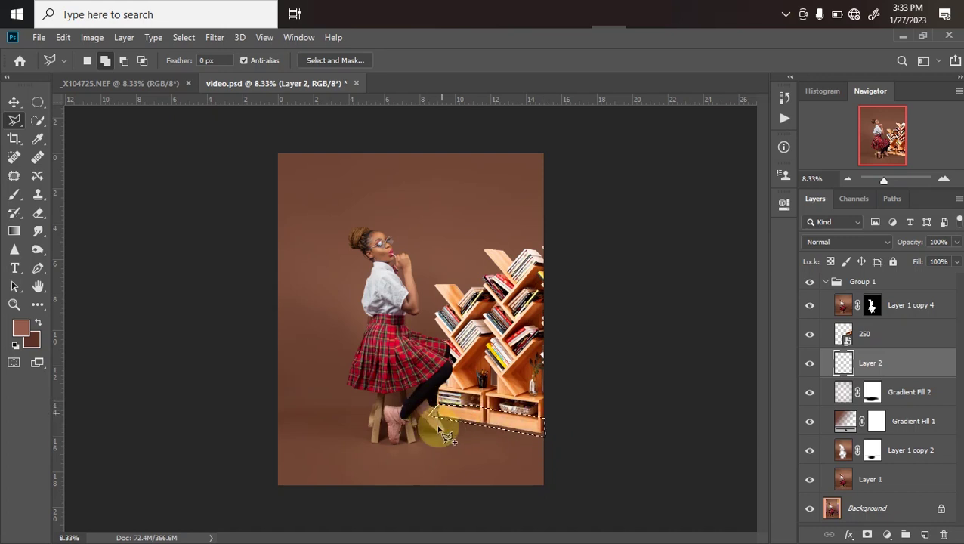
Fill the selected strip under the bookshelf with black (000000) at 100% opacity in Normal mode, and deselect.
right_click(482, 414)
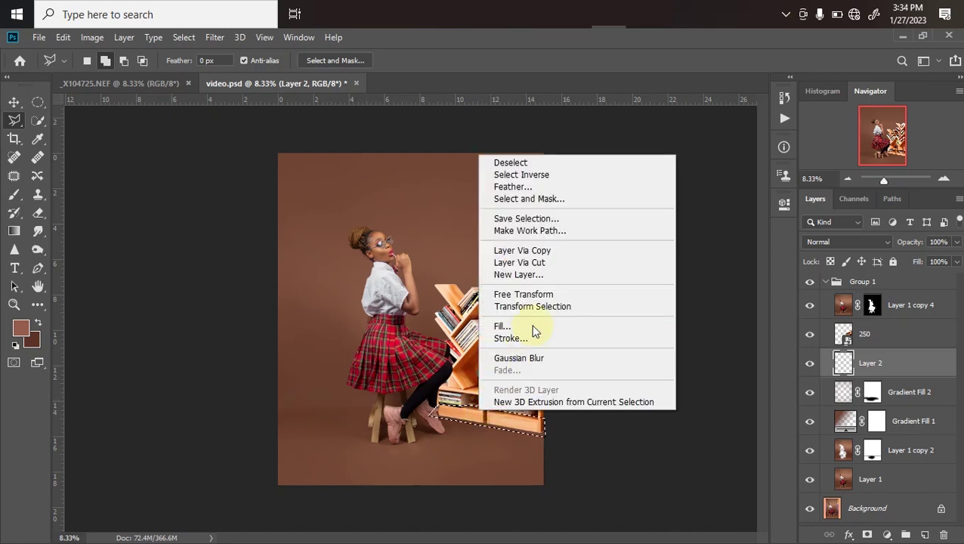
left_click(500, 326)
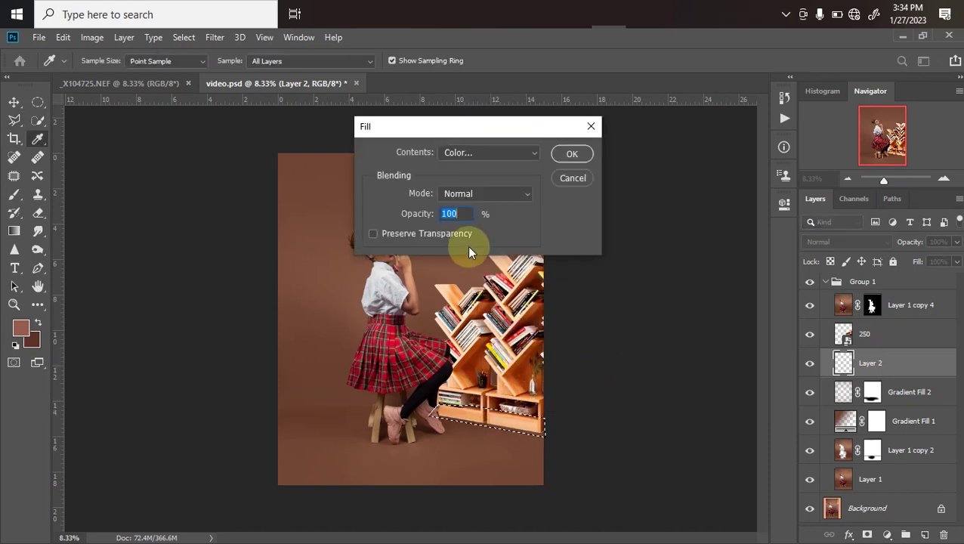
left_click(476, 154)
left_click(453, 189)
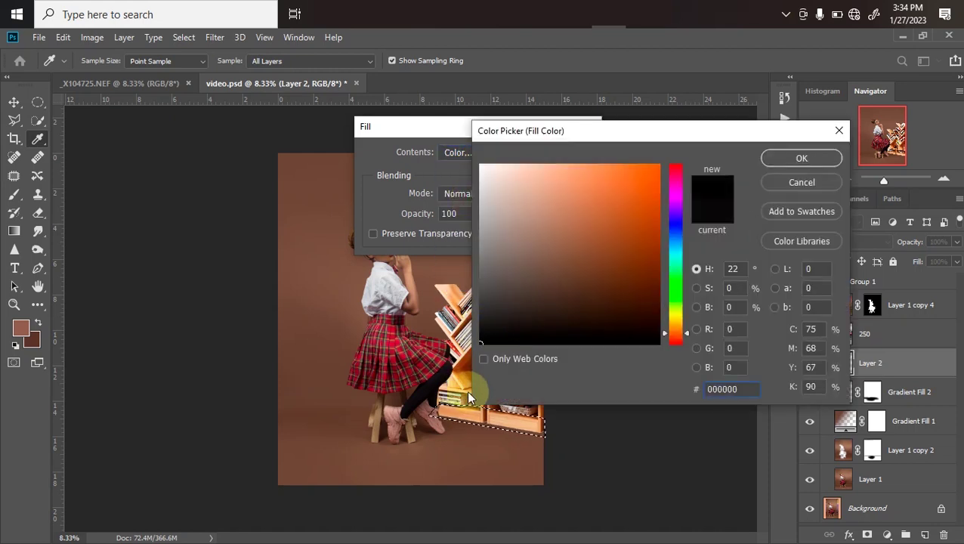
key("Return")
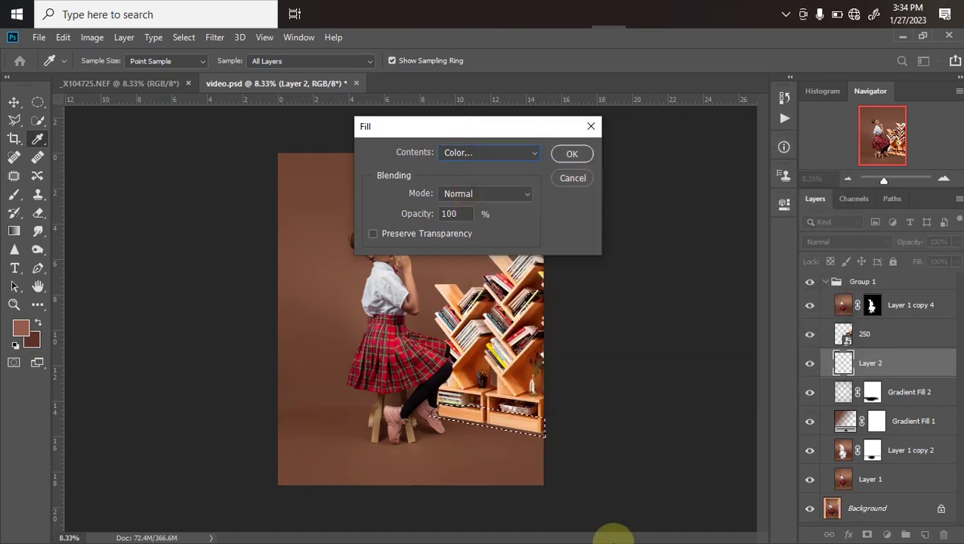
left_click(572, 155)
key("ctrl+d")
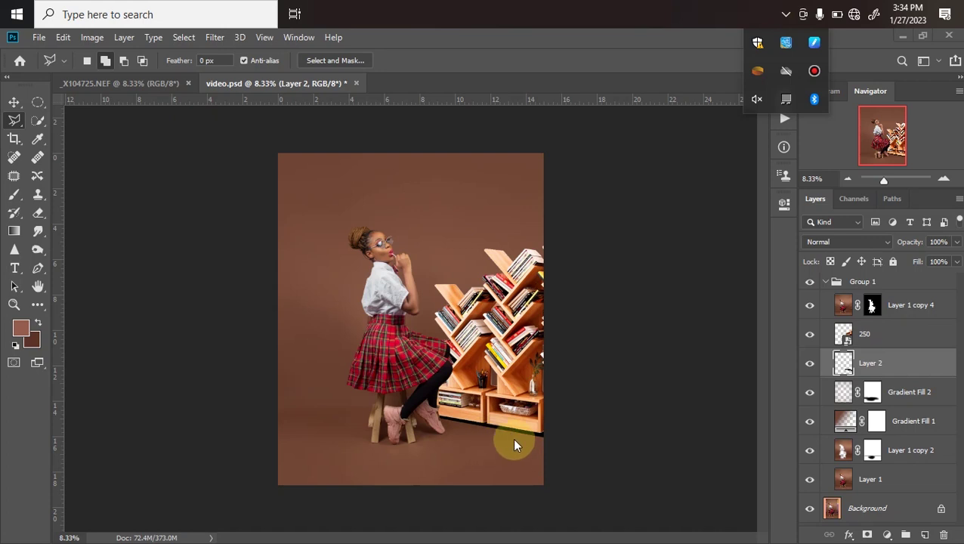
Select the black strip along the bookshelf's base again and add a layer mask from that selection.
left_click(576, 352)
left_click(544, 436)
left_click(429, 407)
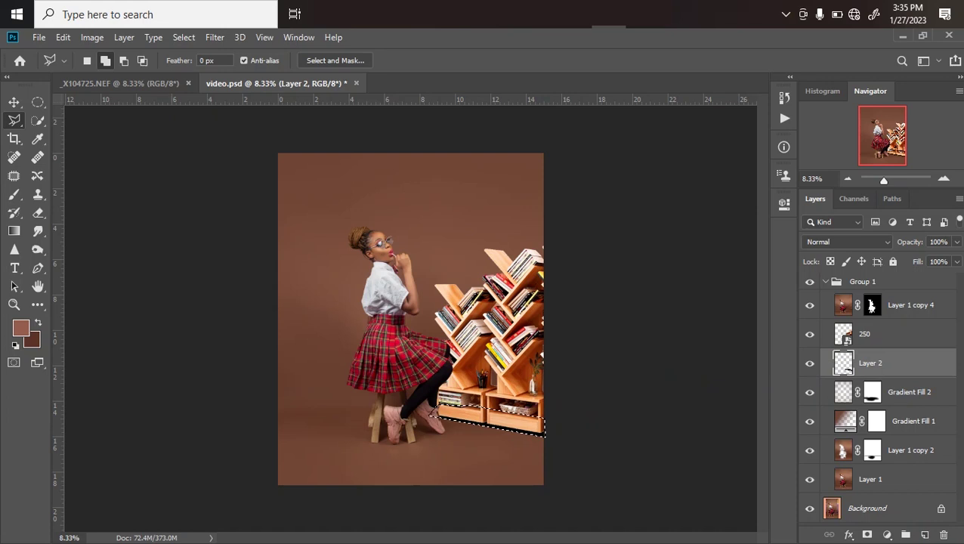
left_click(866, 535)
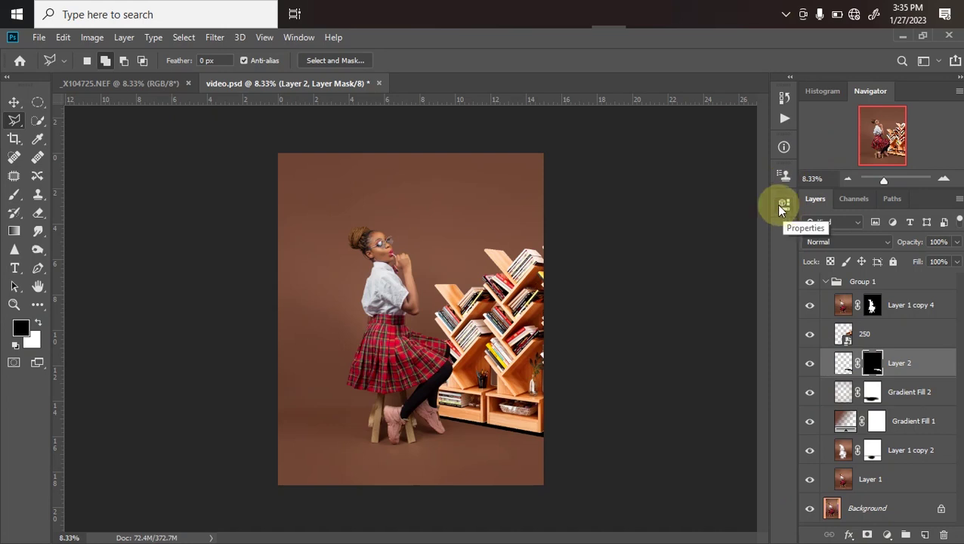
Feather Layer 2's mask by 75.9 px to soften the black shadow strip along the bookshelf's base.
left_click(299, 37)
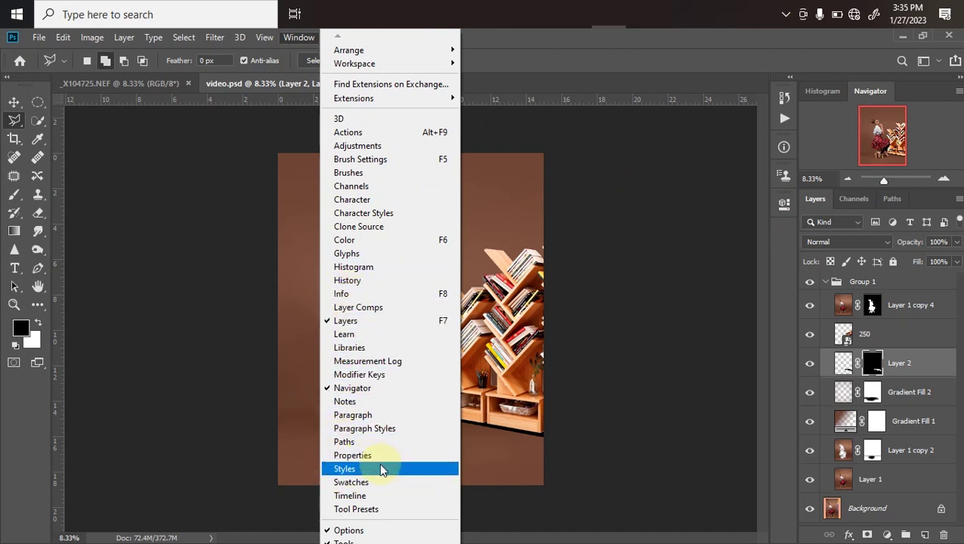
left_click(784, 232)
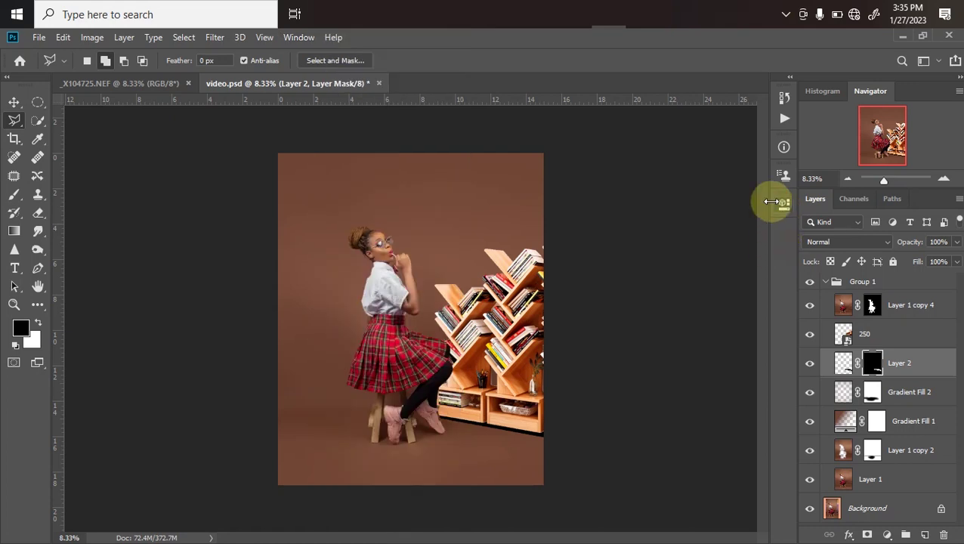
left_click(783, 203)
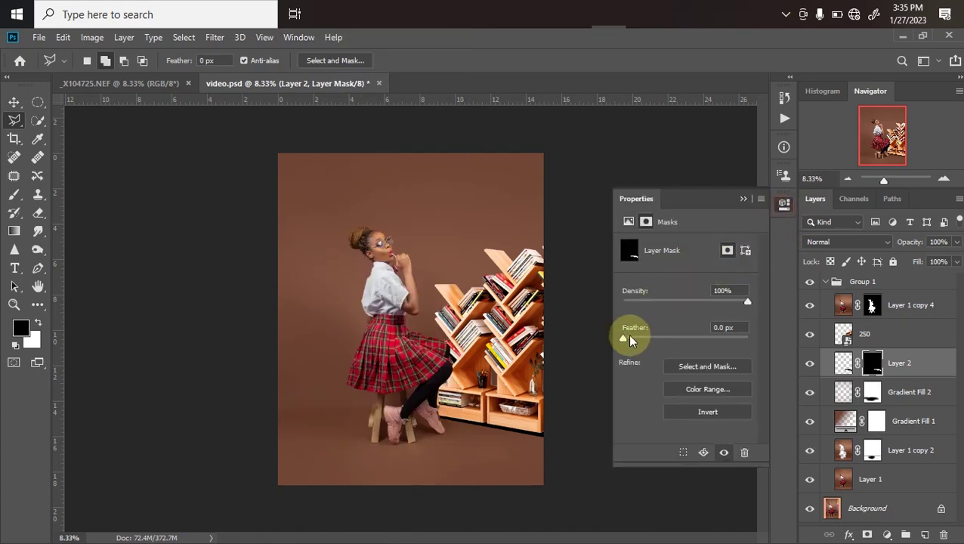
left_click_drag(630, 338, 685, 337)
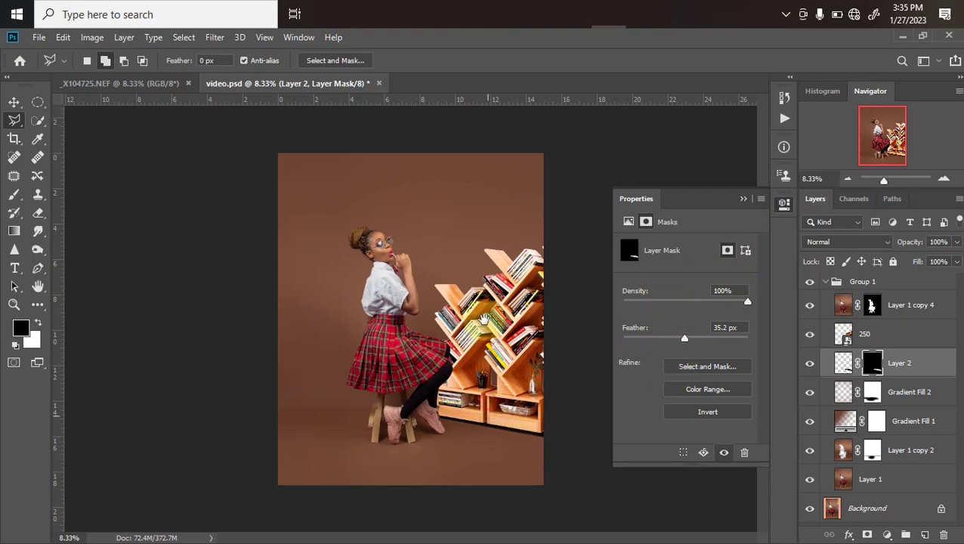
scroll(486, 450, "up", 3)
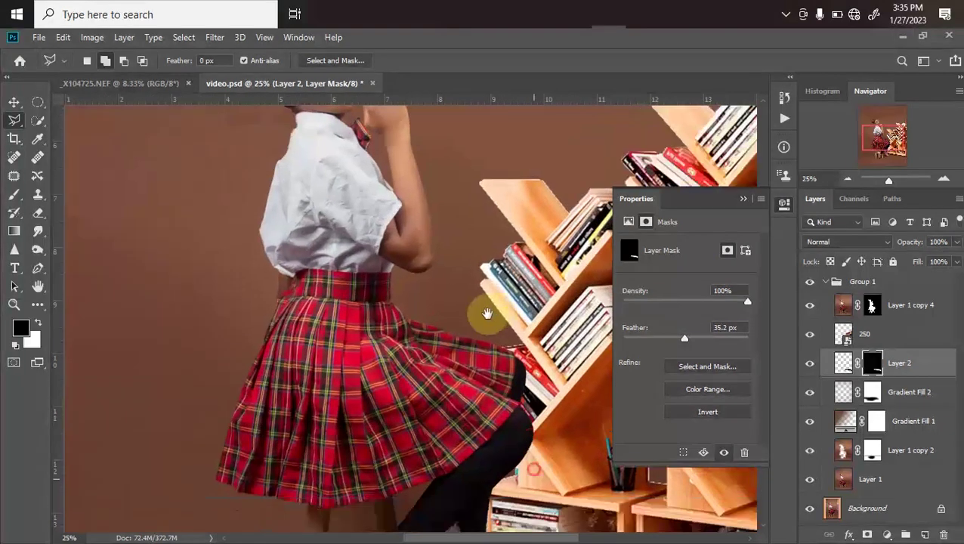
scroll(484, 314, "down", 3)
left_click_drag(512, 380, 447, 365)
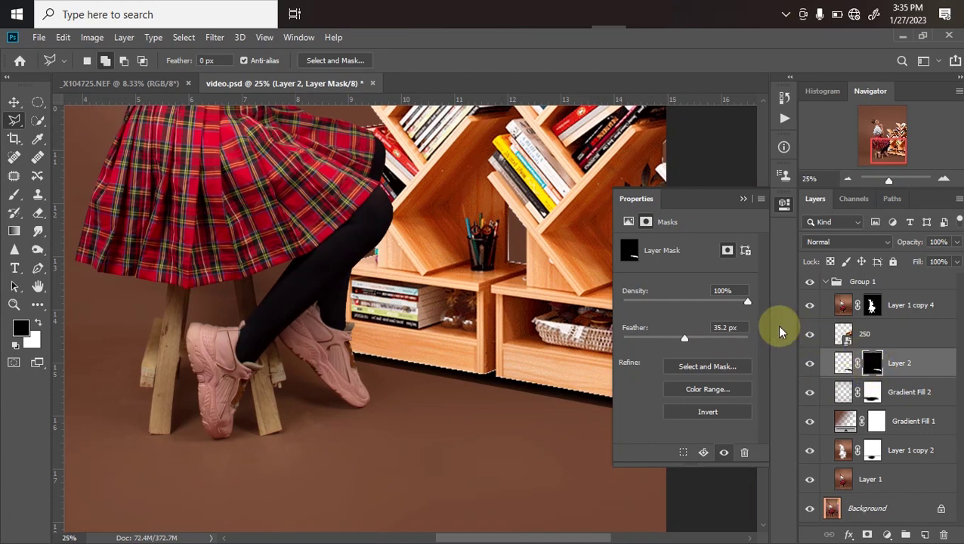
left_click_drag(684, 338, 695, 341)
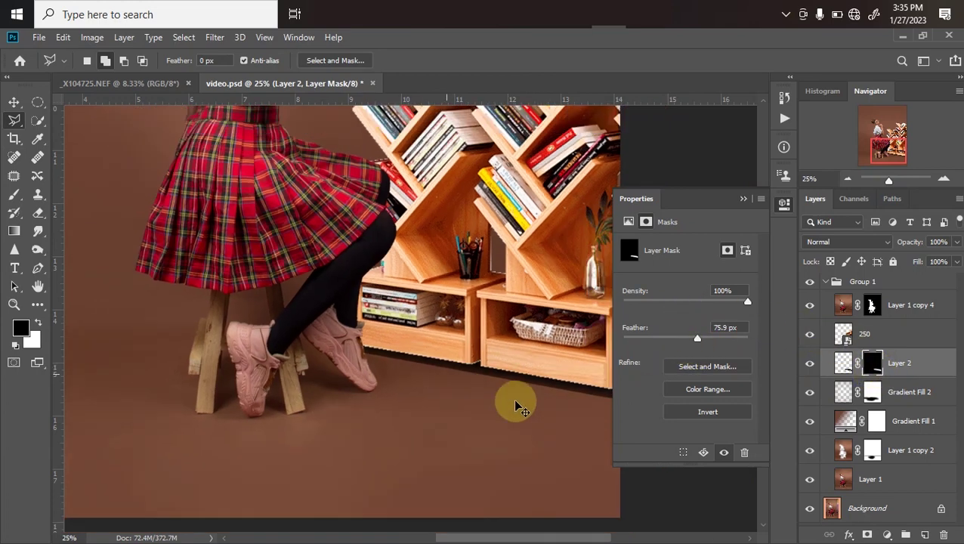
scroll(516, 406, "down", 4)
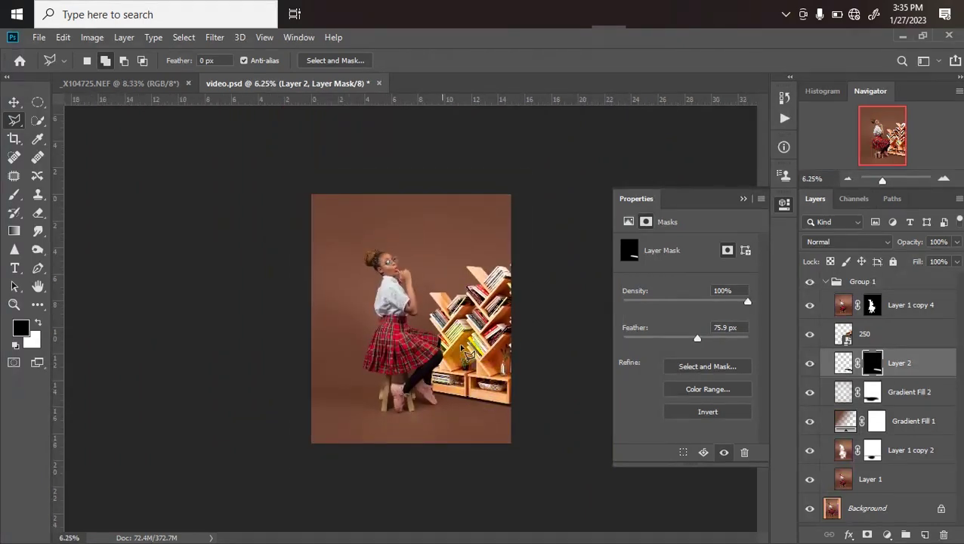
scroll(461, 344, "up", 1)
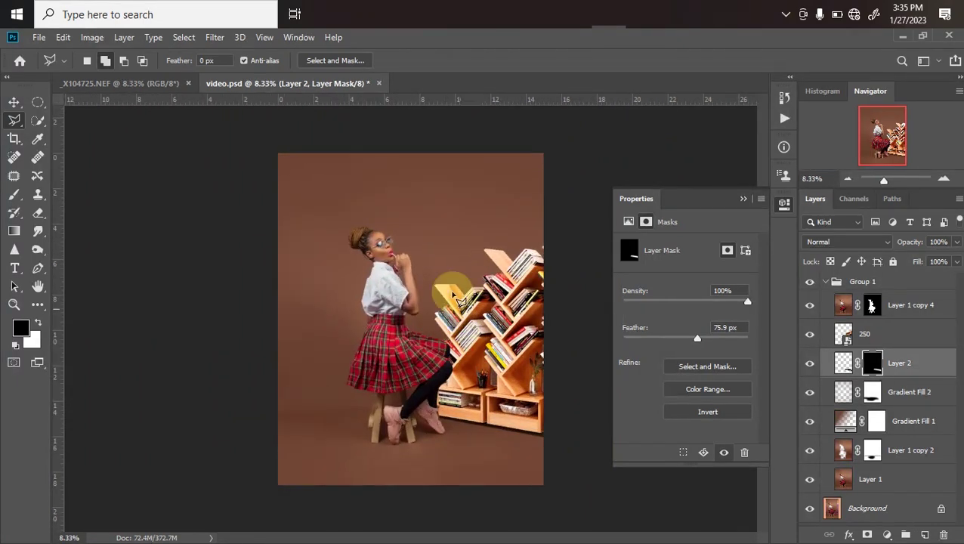
Darken the bookshelf layer 250 with a Curves adjustment by pulling the curve below the diagonal.
left_click(15, 101)
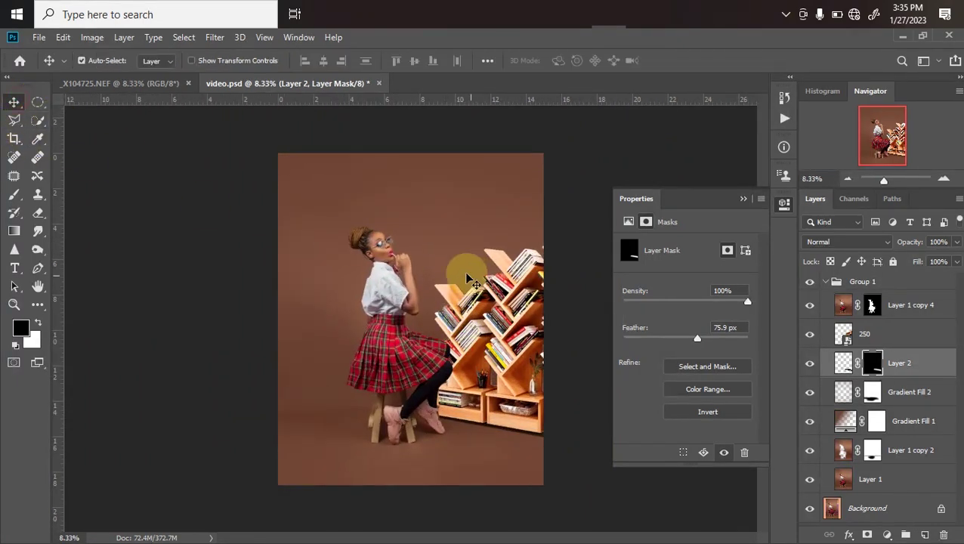
left_click(514, 355)
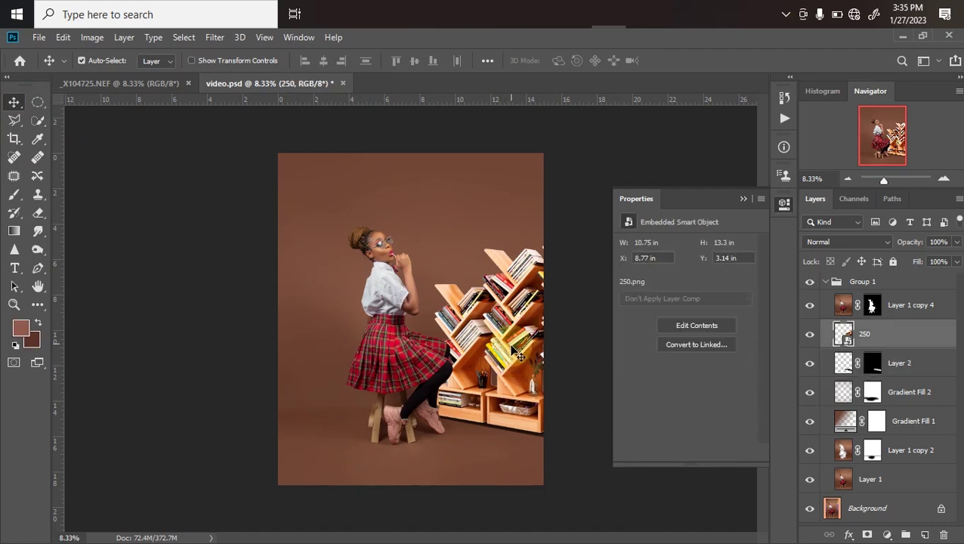
key("ctrl+m")
left_click_drag(414, 228, 420, 244)
left_click_drag(516, 86, 164, 123)
left_click_drag(74, 288, 81, 297)
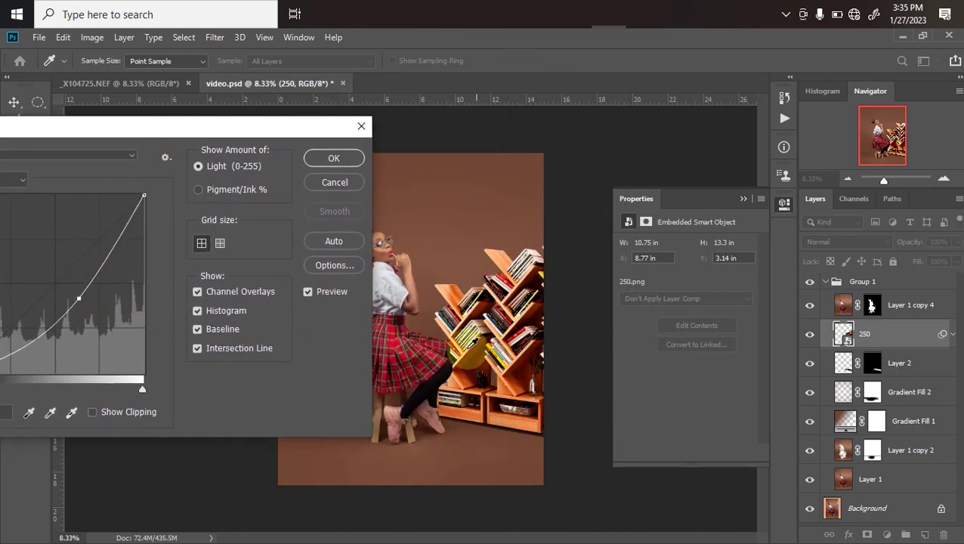
left_click(334, 160)
Examine the whole composite and compare it with the reference picture 008.jpg in Photos, then return to Photoshop.
key("ctrl+minus")
key("ctrl+minus")
key("ctrl+minus")
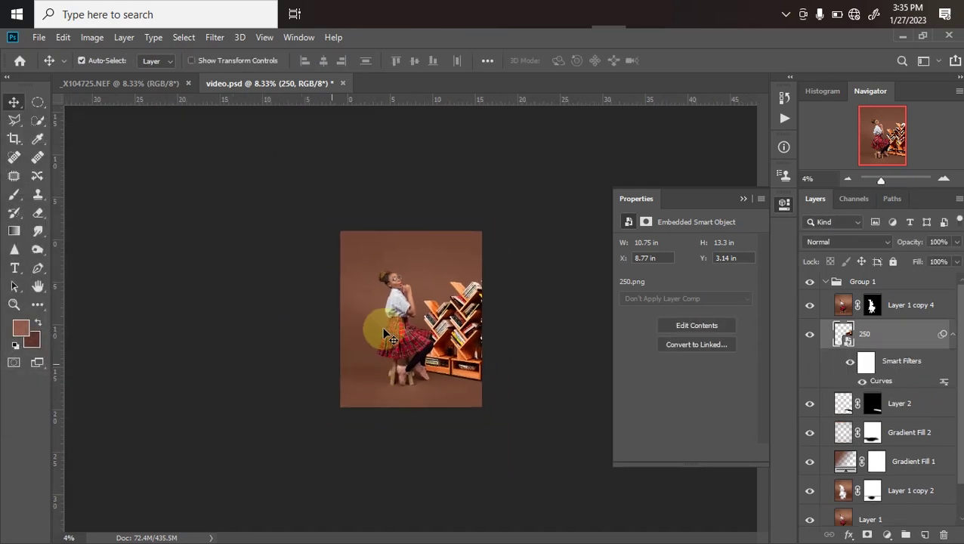
key("ctrl+plus")
key("ctrl+plus")
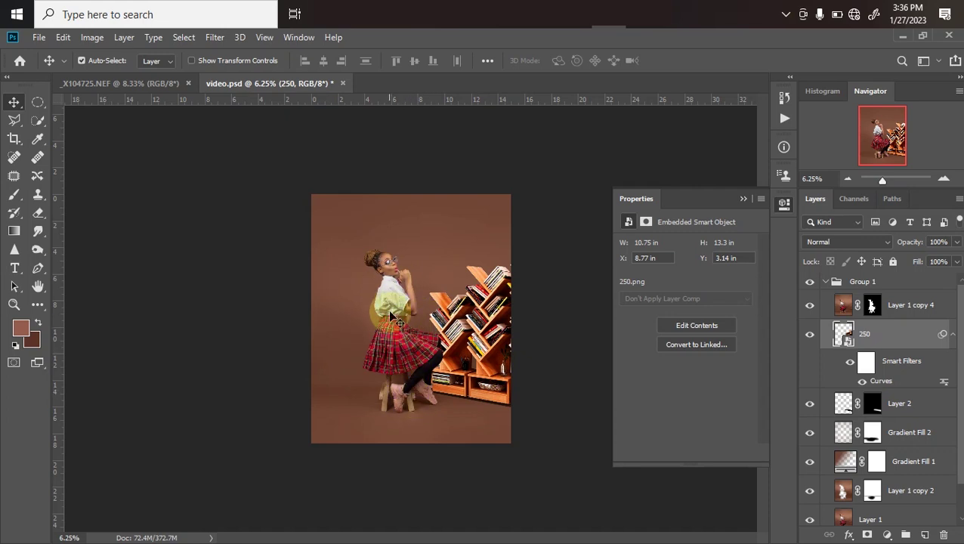
left_click(635, 16)
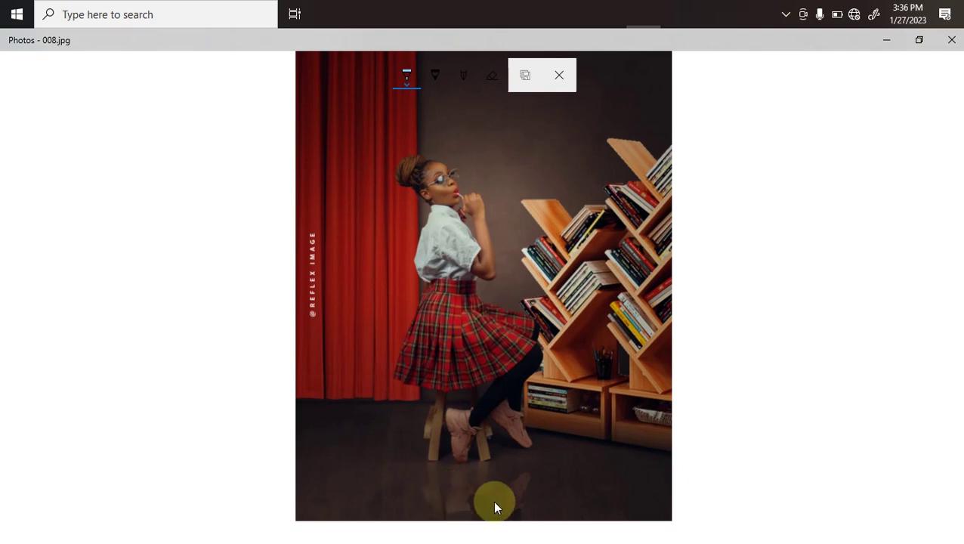
left_click(627, 15)
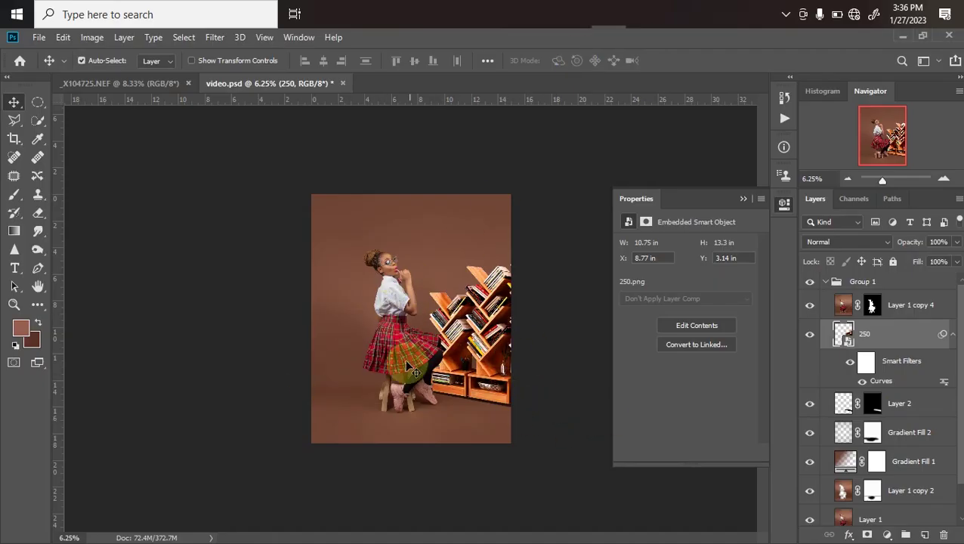
Duplicate the model's layer, Layer 1 copy 4, and convert the original beneath the duplicate to a smart object.
left_click(384, 336)
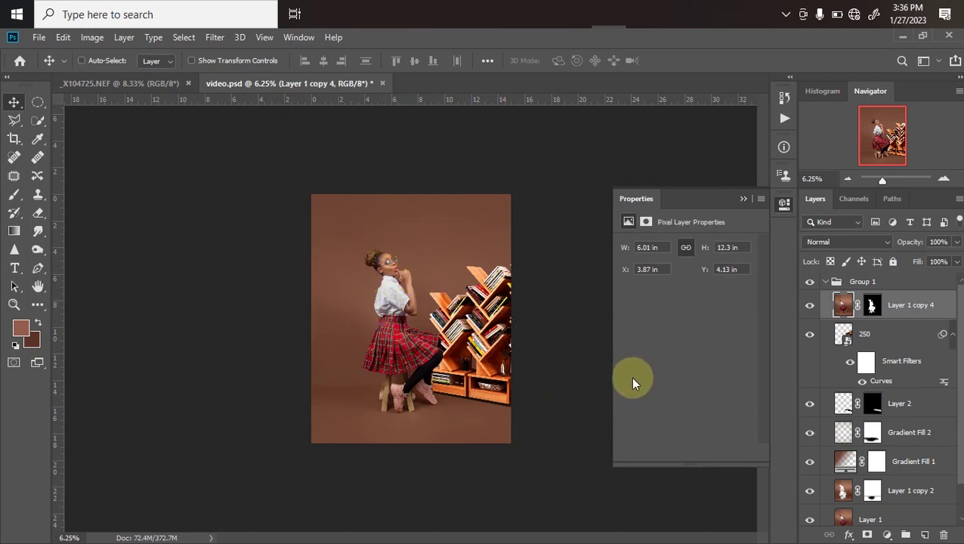
key("ctrl+j")
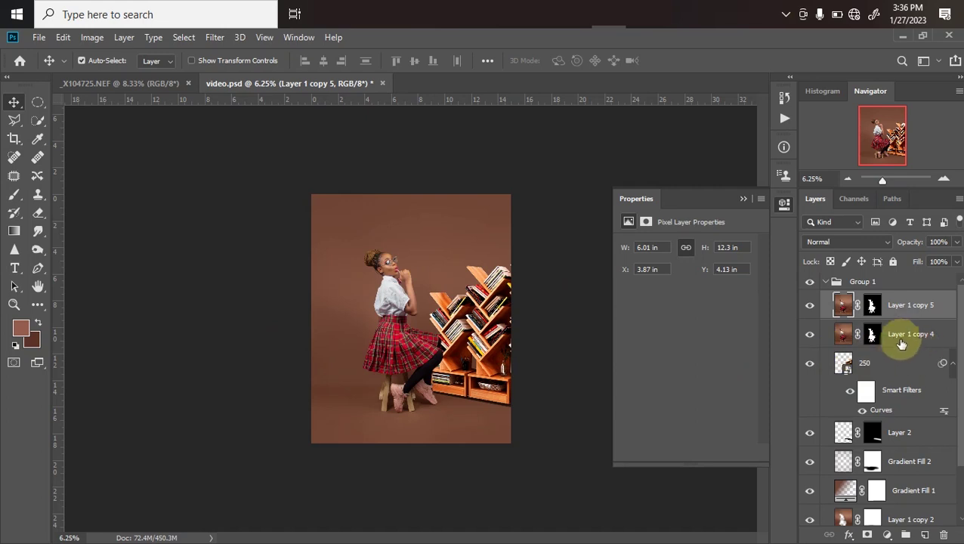
left_click(915, 345)
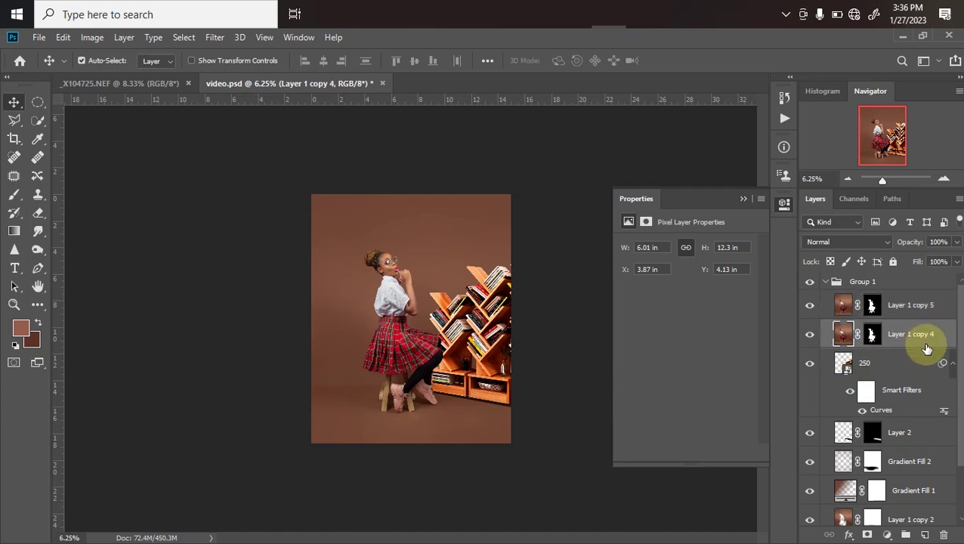
right_click(910, 338)
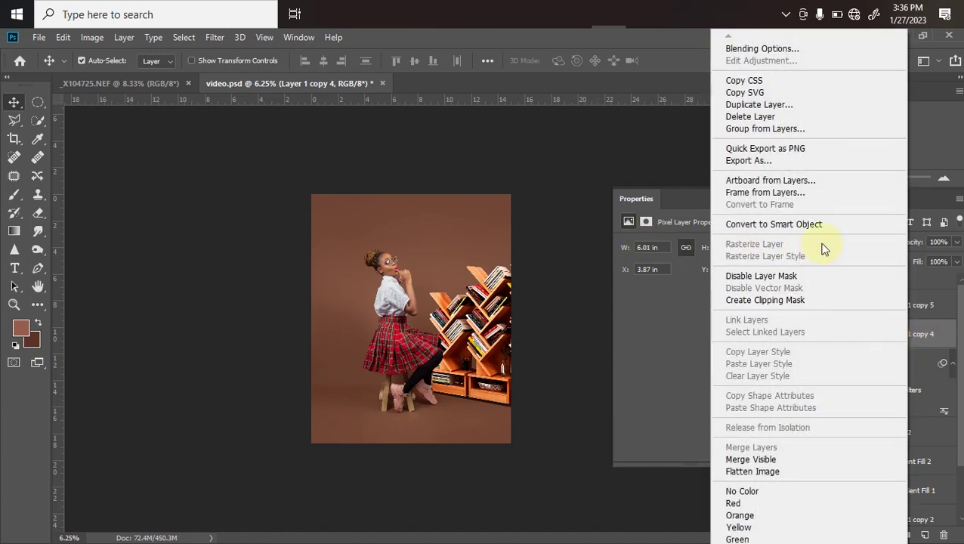
key("Escape")
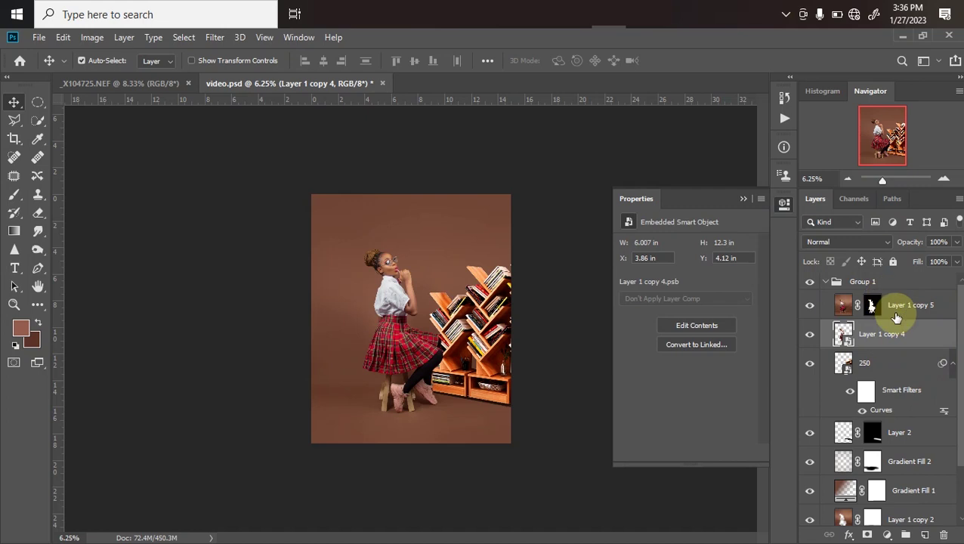
Open the contents of smart object Layer 1 copy 4, flip its canvas vertically, and save it.
right_click(881, 345)
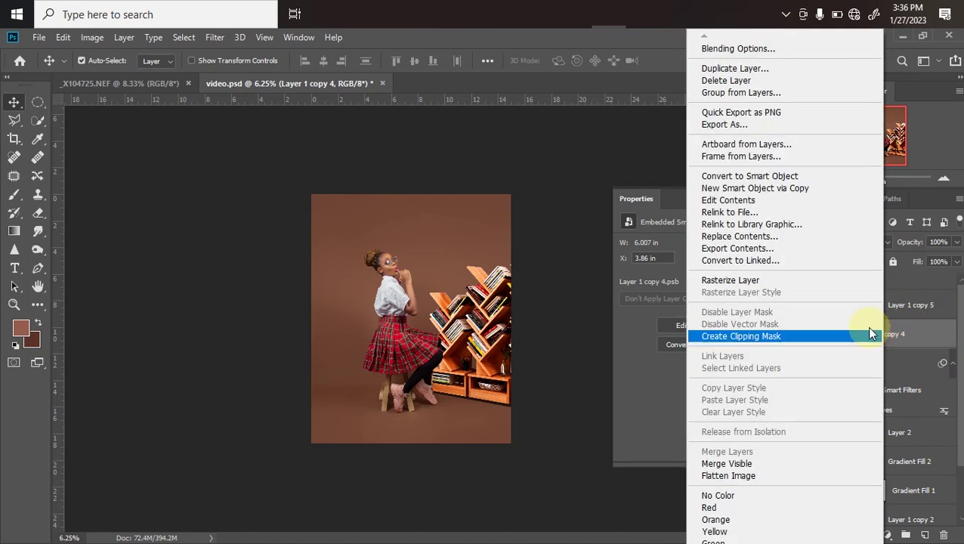
left_click(730, 200)
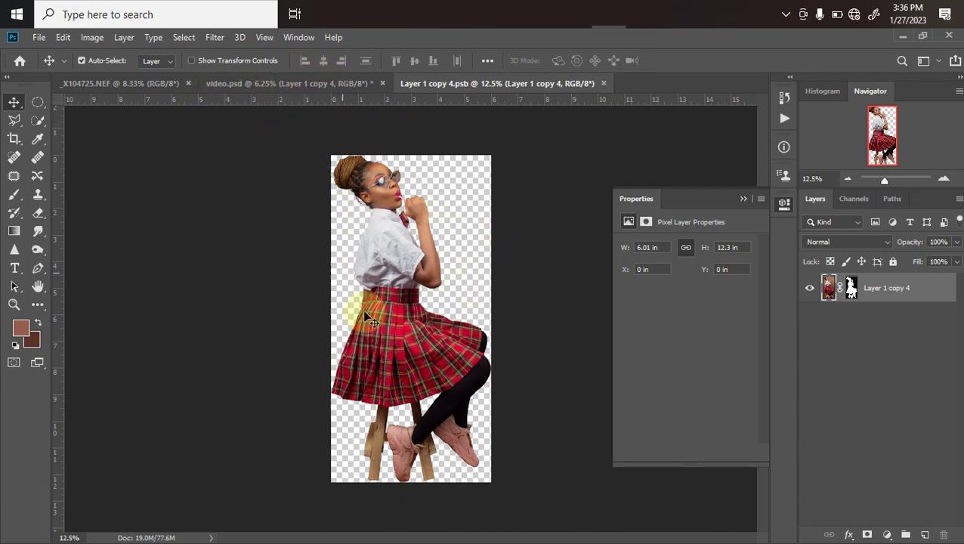
left_click(89, 37)
left_click(92, 38)
left_click(92, 38)
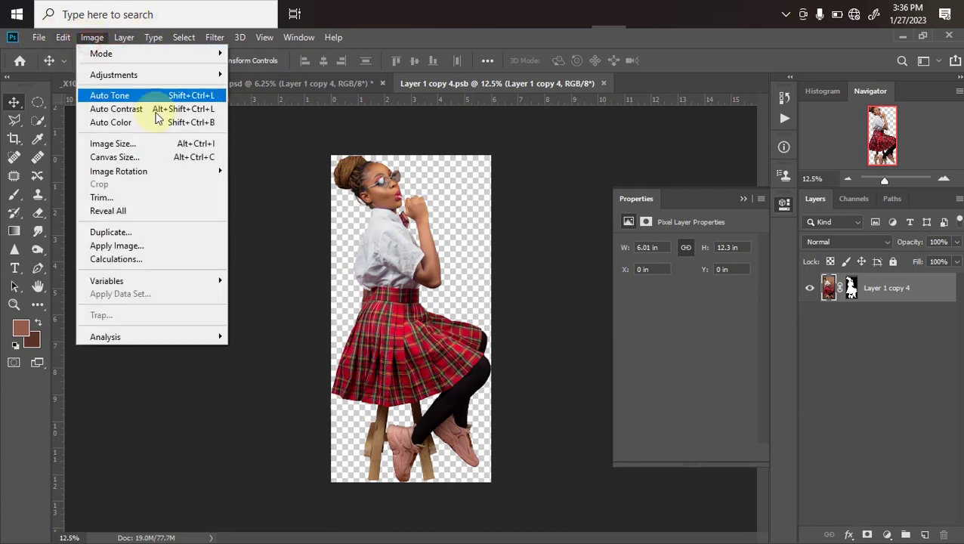
mouse_move(159, 170)
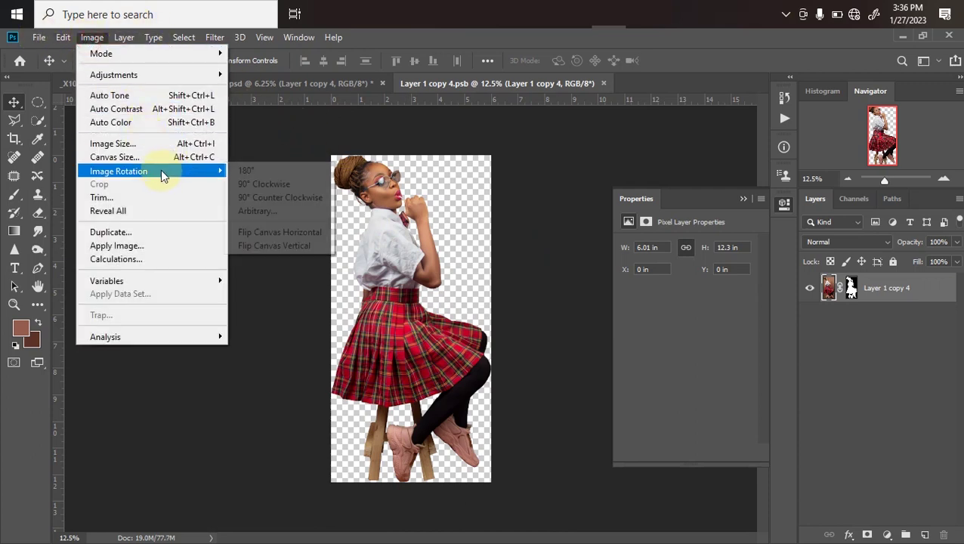
left_click(265, 246)
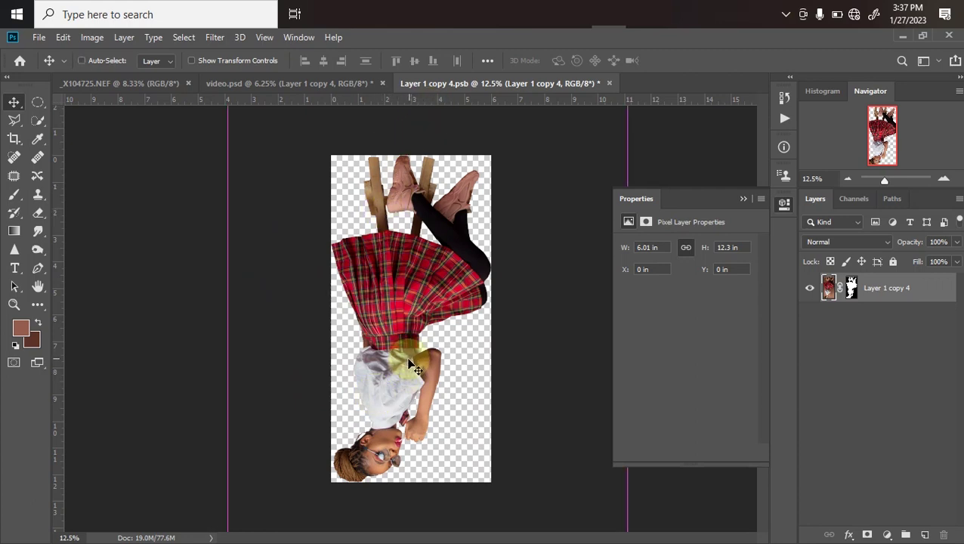
key("ctrl+s")
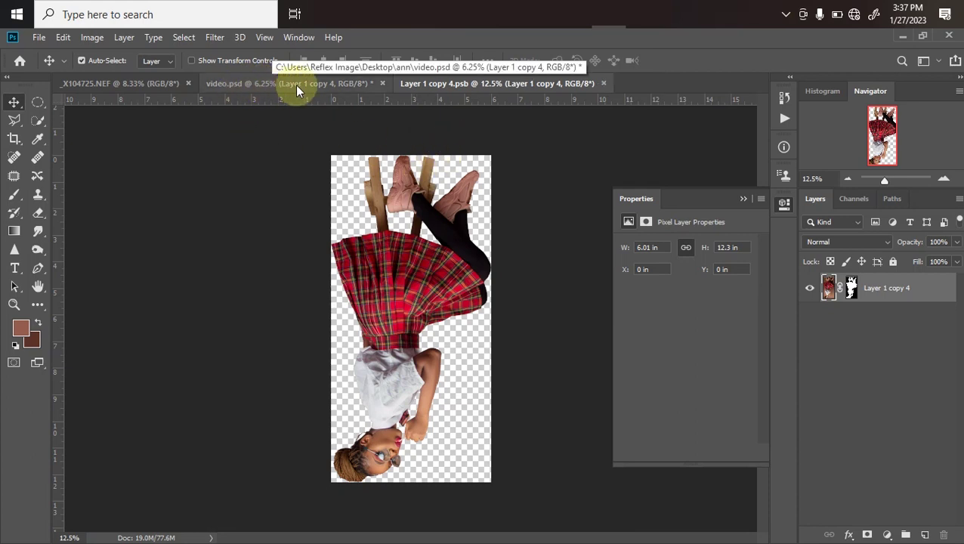
In video.psd, place the flipped model beneath her feet as a reflection, rotated -5.22°, and set its opacity to 35%.
left_click(247, 82)
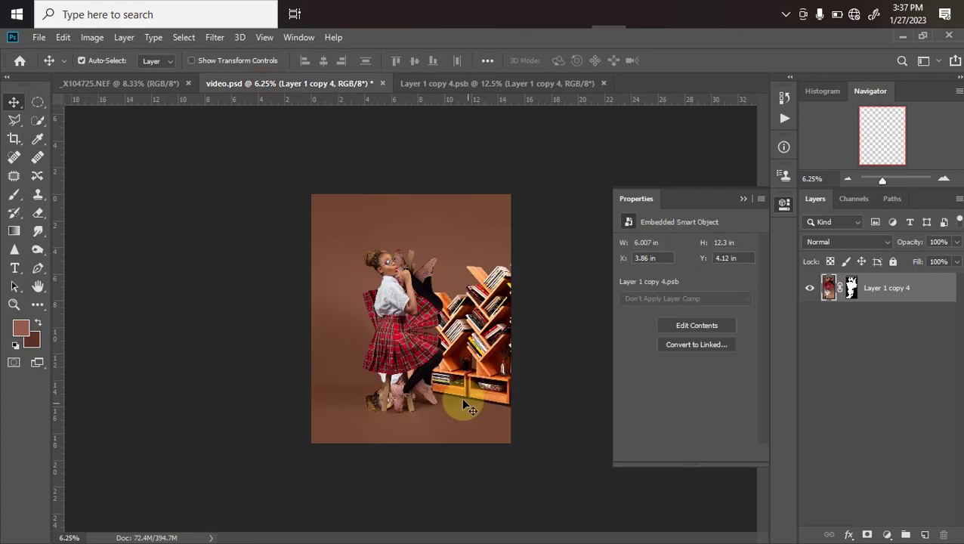
left_click_drag(425, 282, 429, 301)
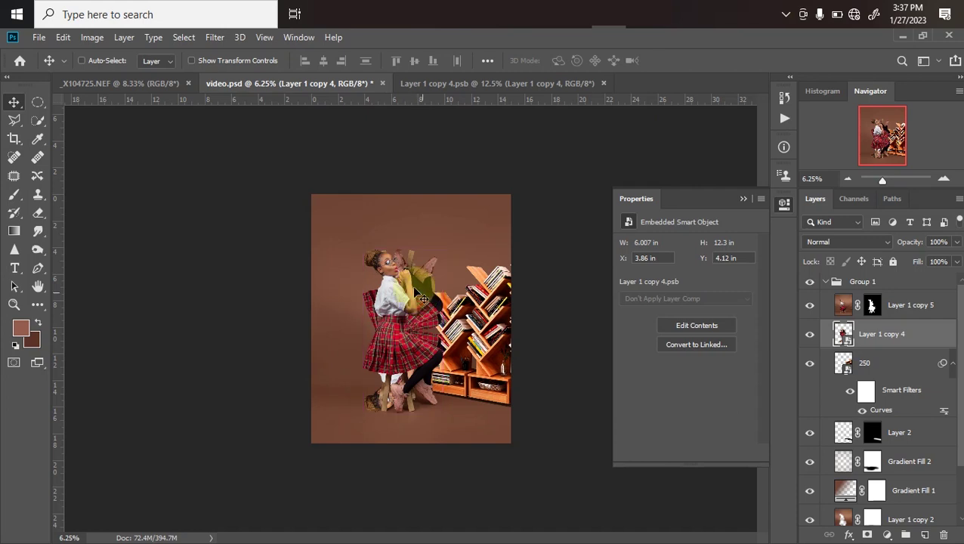
key("ctrl+t")
left_click_drag(404, 319, 408, 487)
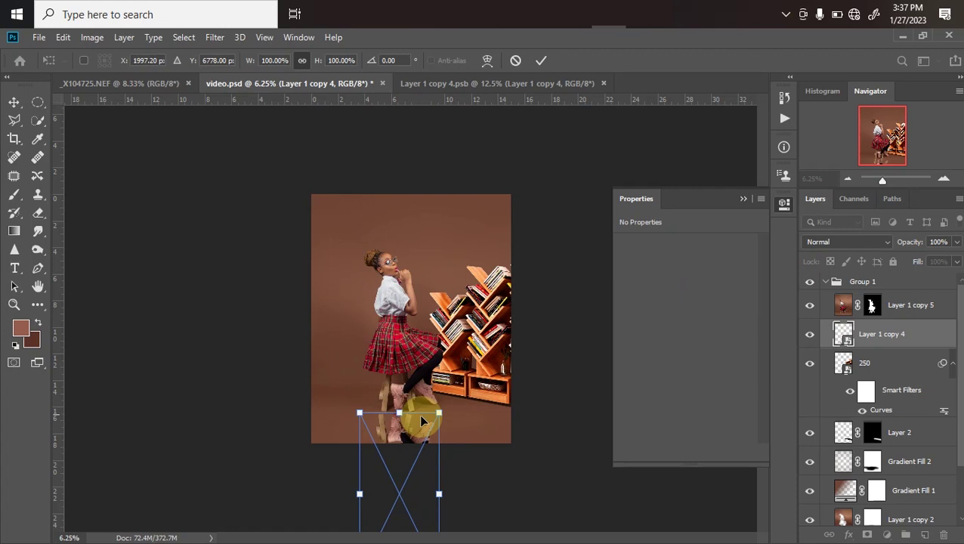
left_click_drag(344, 394, 333, 402)
left_click_drag(411, 455, 426, 454)
left_click_drag(345, 399, 346, 404)
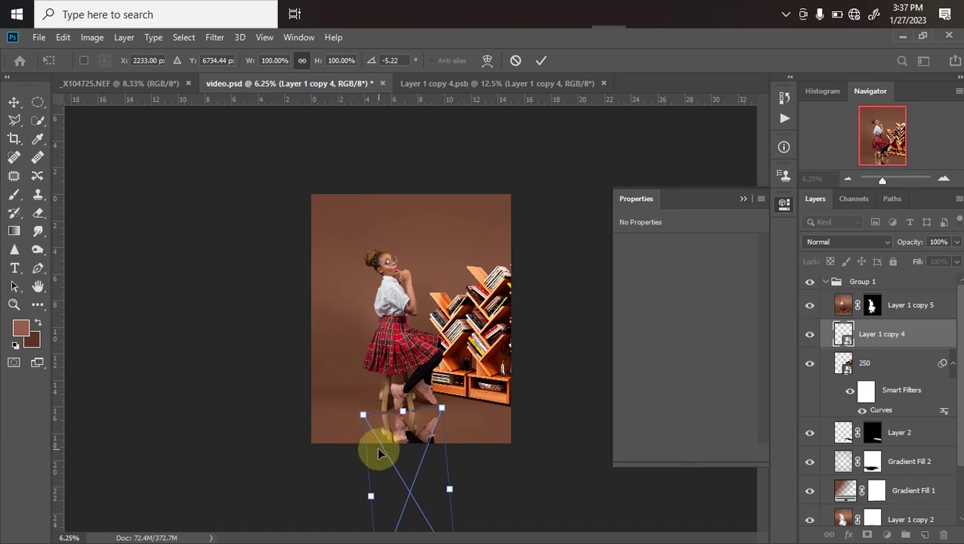
key("Return")
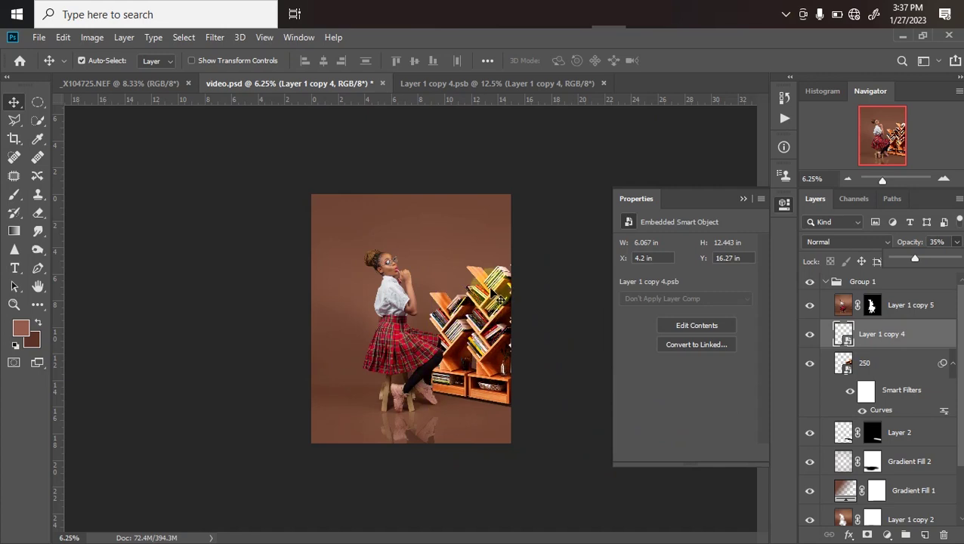
Duplicate the bookshelf layer 250 and select the original beneath the copy.
left_click(493, 291)
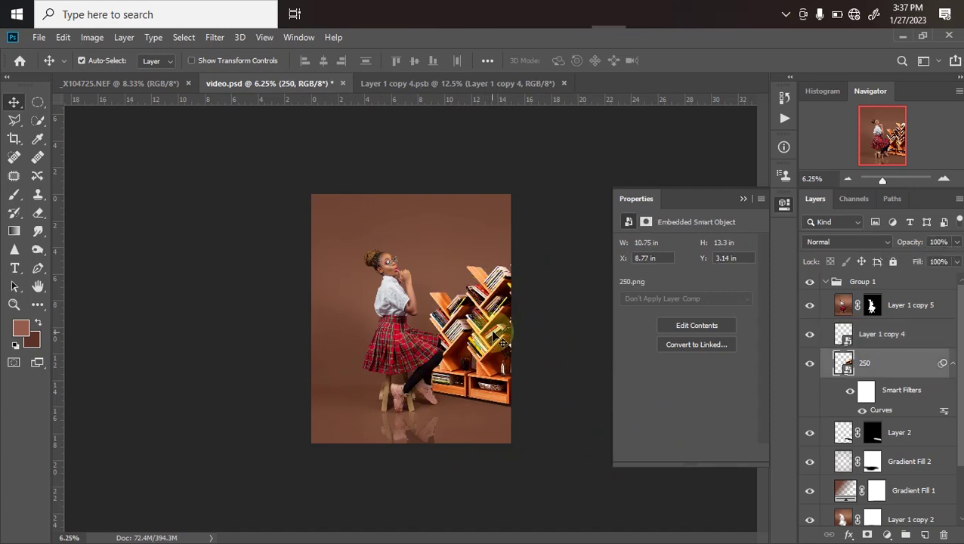
key("ctrl+j")
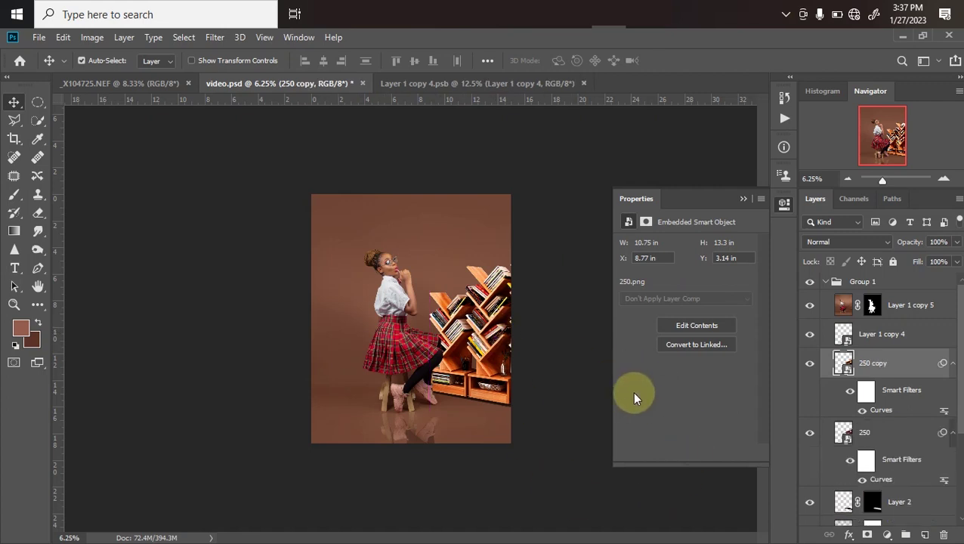
left_click(889, 444)
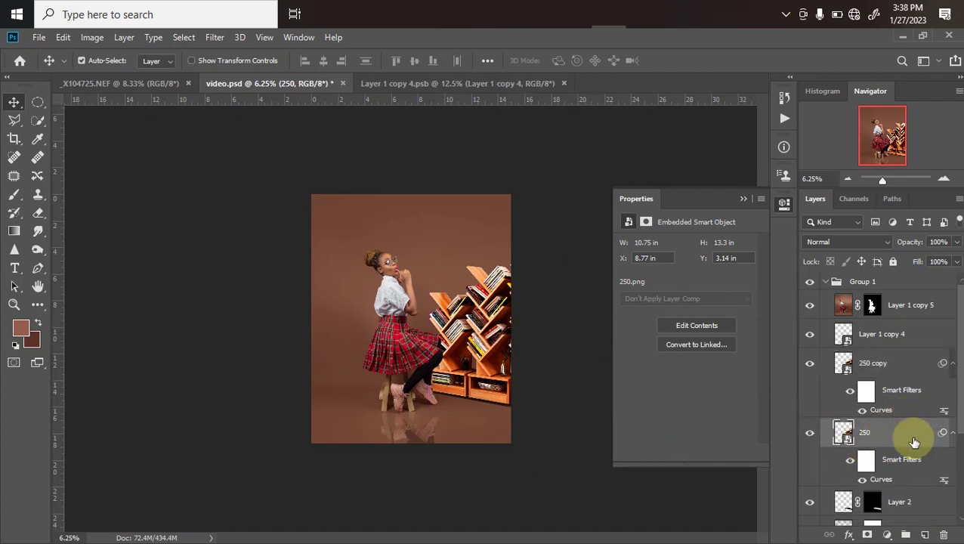
Rasterize the original bookshelf layer 250 and convert it back to a smart object.
right_click(911, 438)
left_click(785, 281)
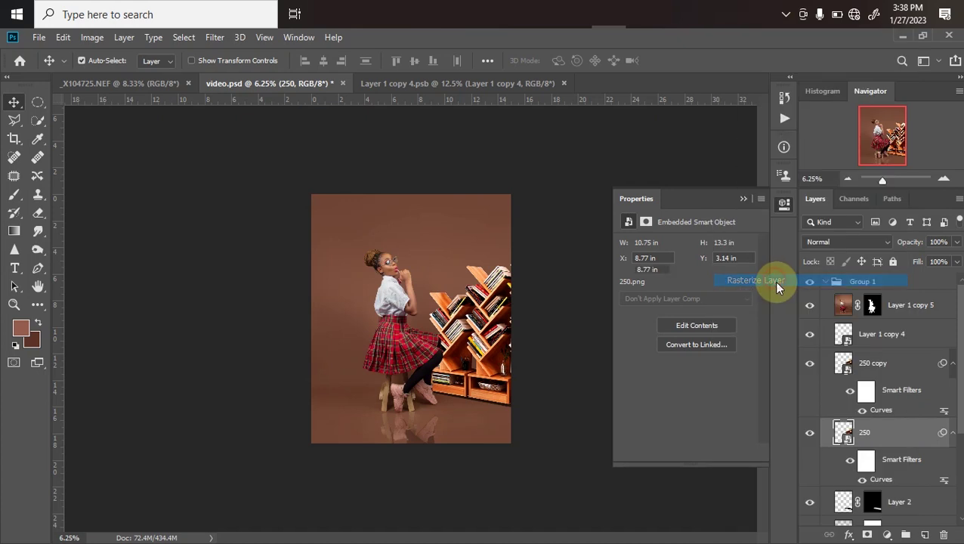
right_click(866, 437)
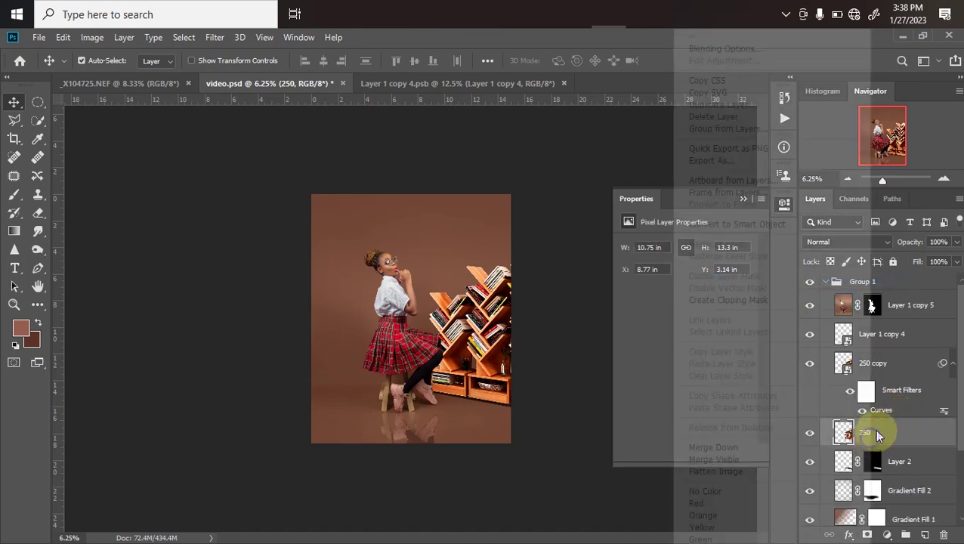
left_click(729, 224)
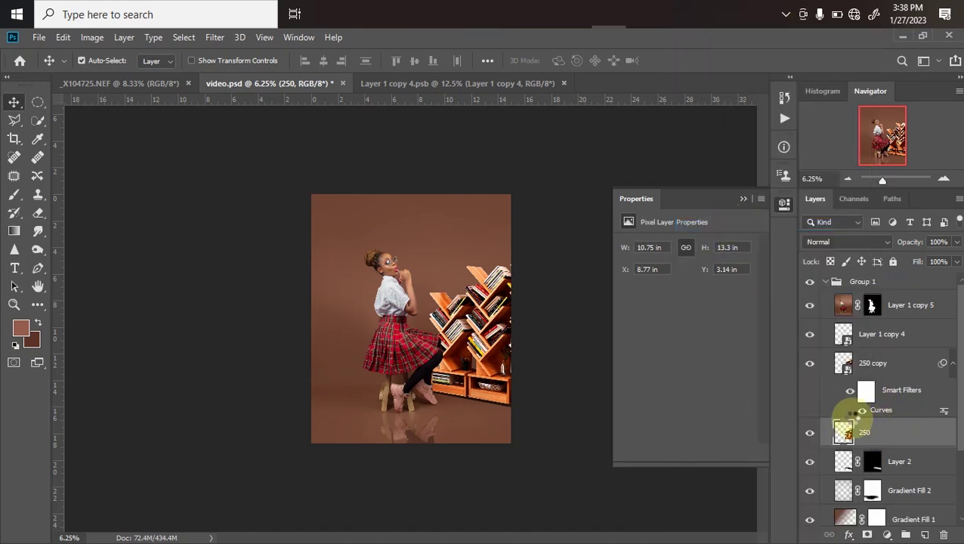
Open the contents of smart object 250, flip its canvas vertically, and save it.
right_click(867, 435)
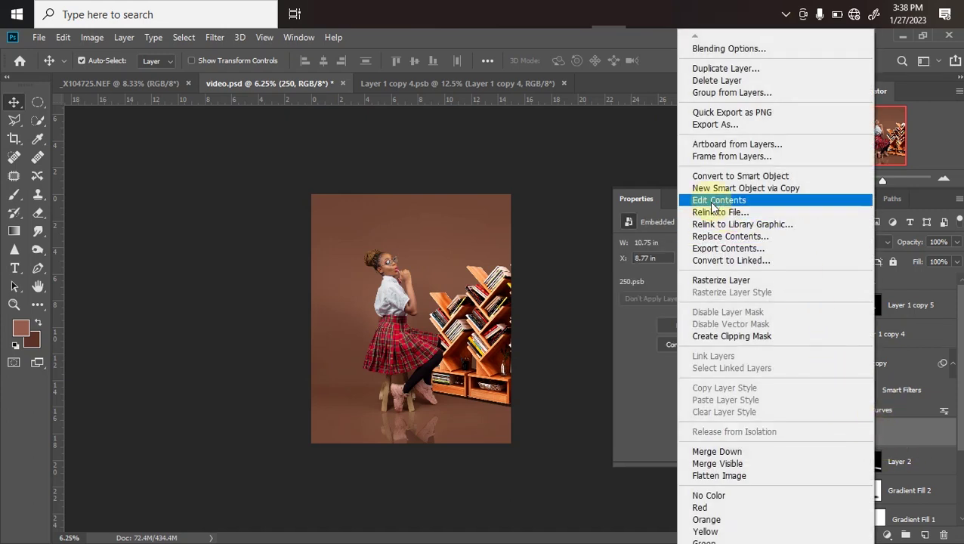
left_click(713, 201)
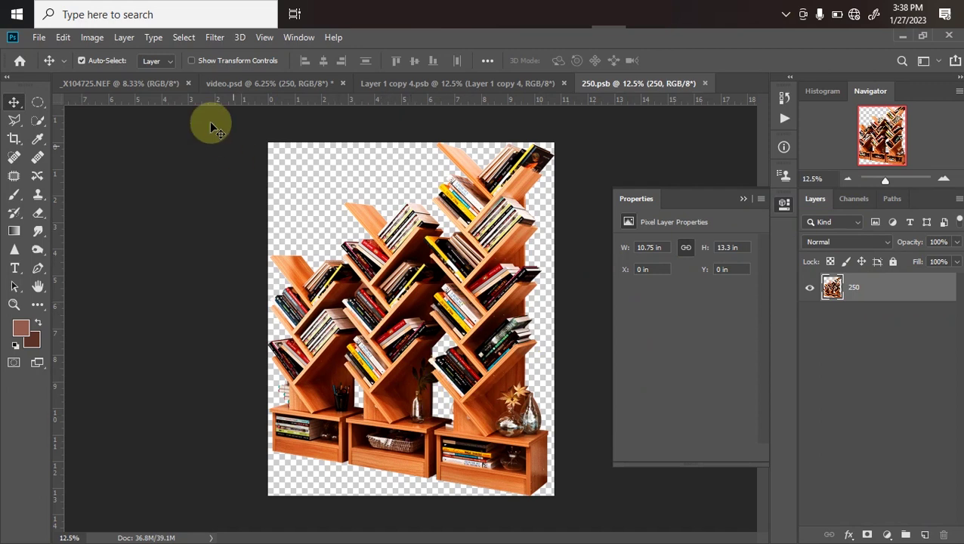
left_click(92, 37)
mouse_move(196, 178)
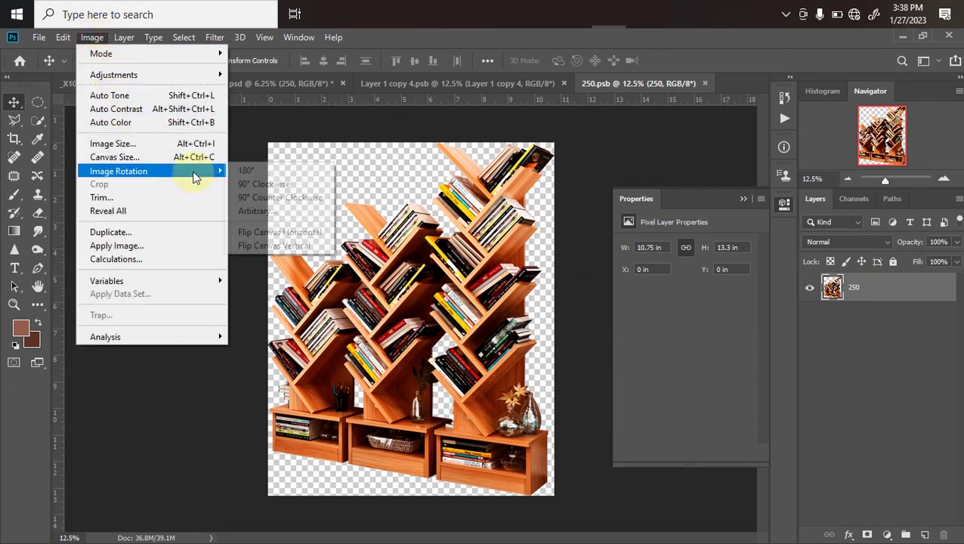
left_click(266, 250)
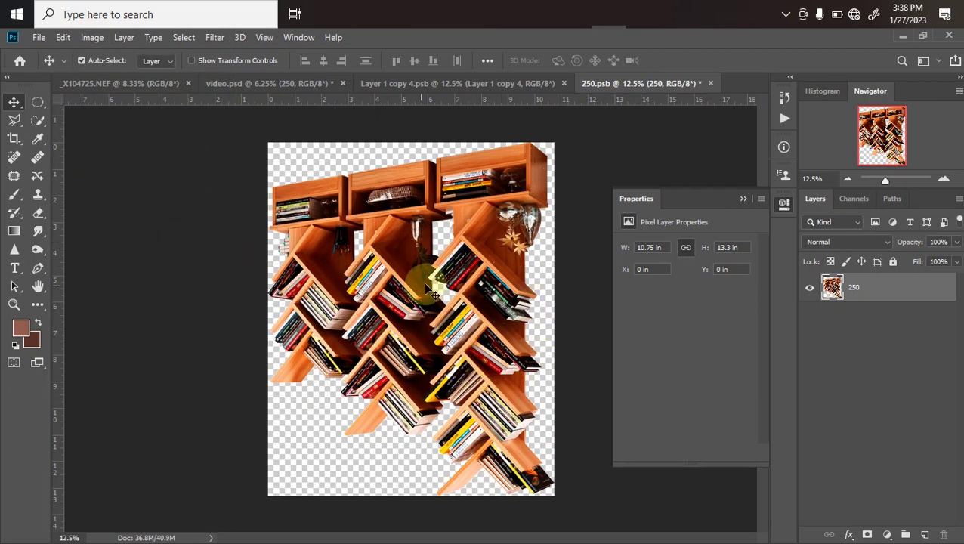
key("ctrl+s")
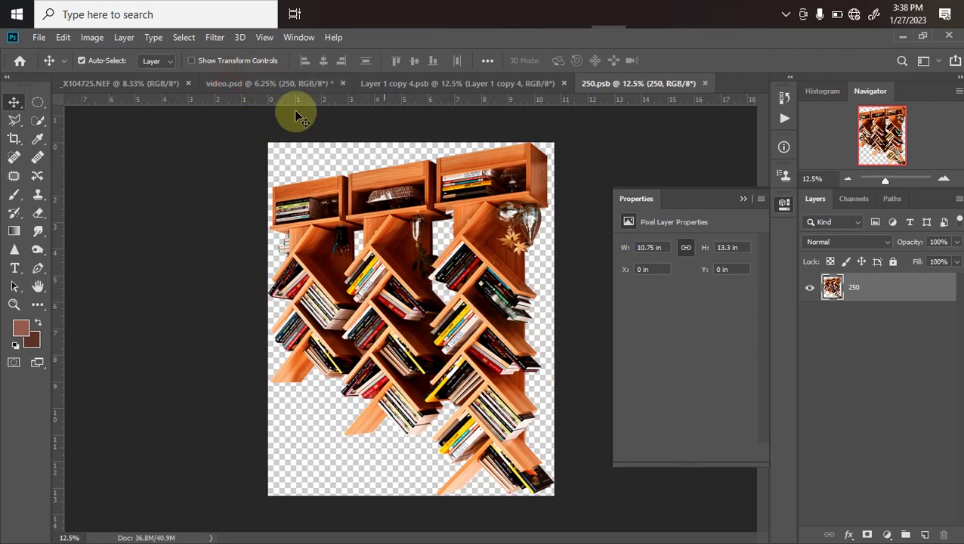
In video.psd, place the flipped bookshelf beneath the upright one as a floor reflection and set its opacity to 24%.
left_click(253, 83)
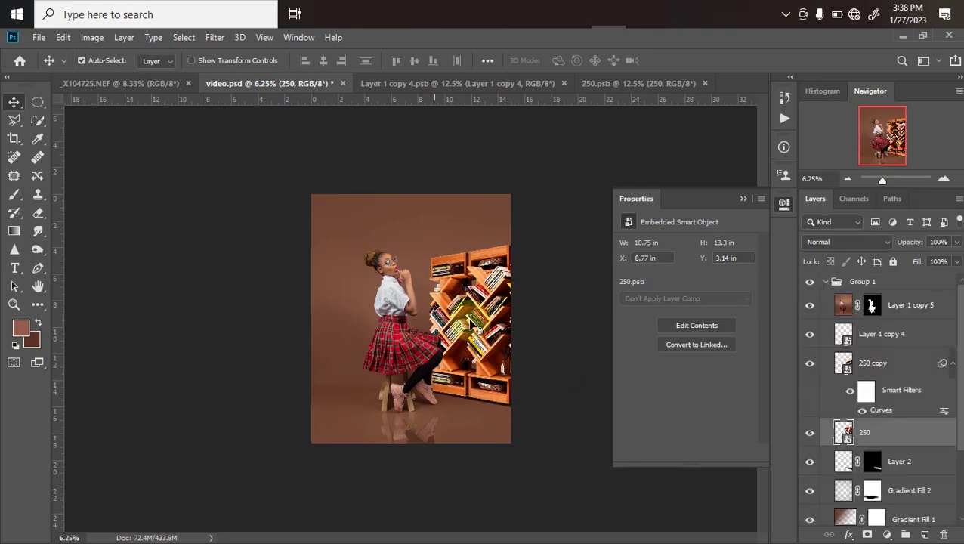
key("ctrl+t")
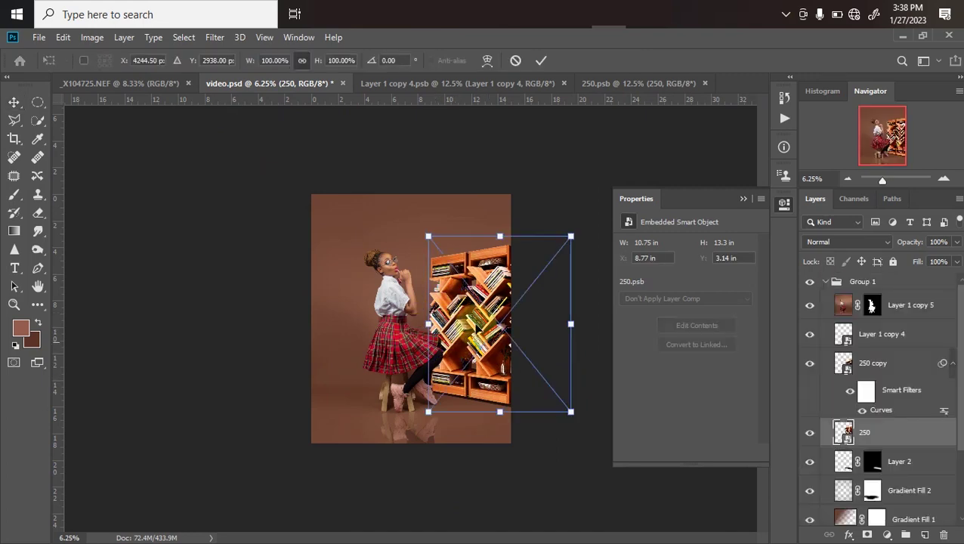
left_click_drag(467, 346, 480, 442)
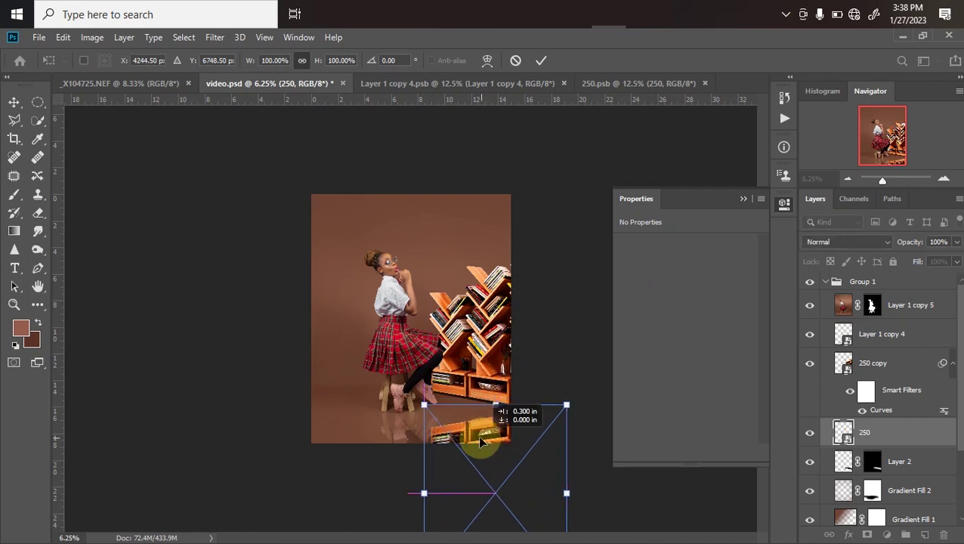
left_click(827, 437)
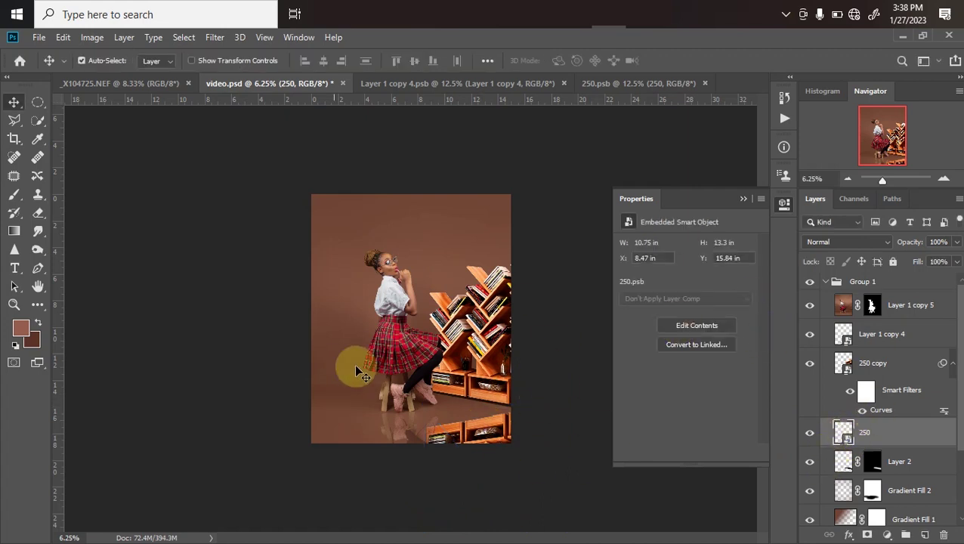
left_click(957, 242)
left_click_drag(917, 259, 912, 260)
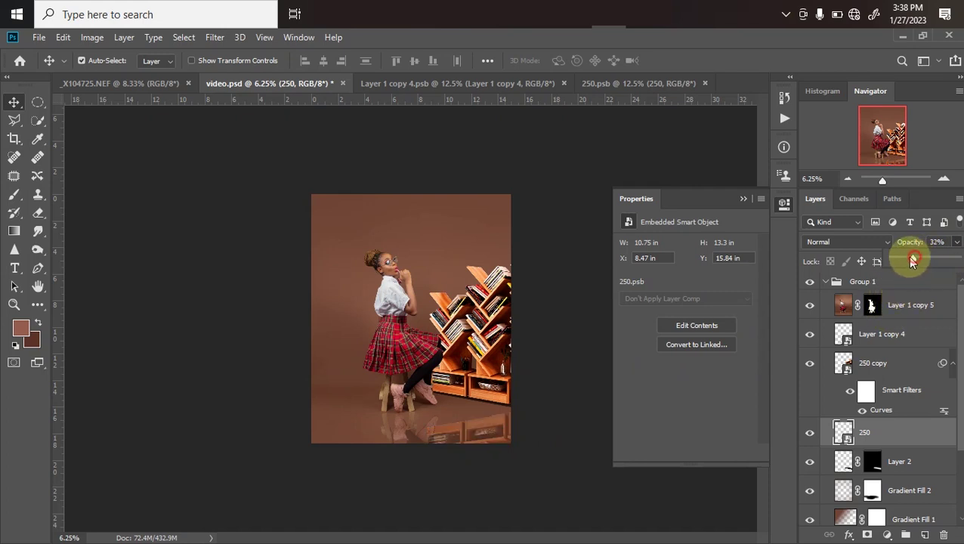
left_click_drag(911, 260, 907, 259)
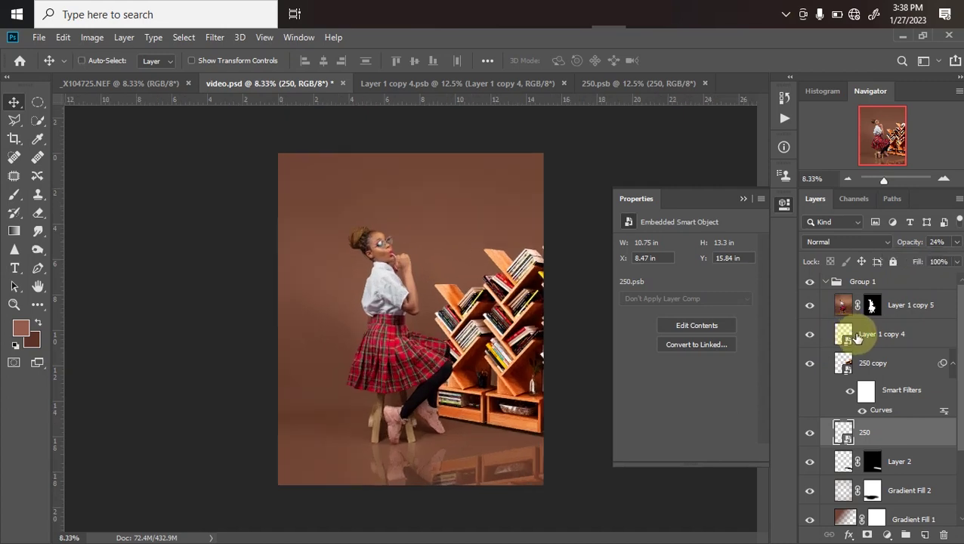
Delete the flipped bookshelf reflection layer 250.
key("ctrl+minus")
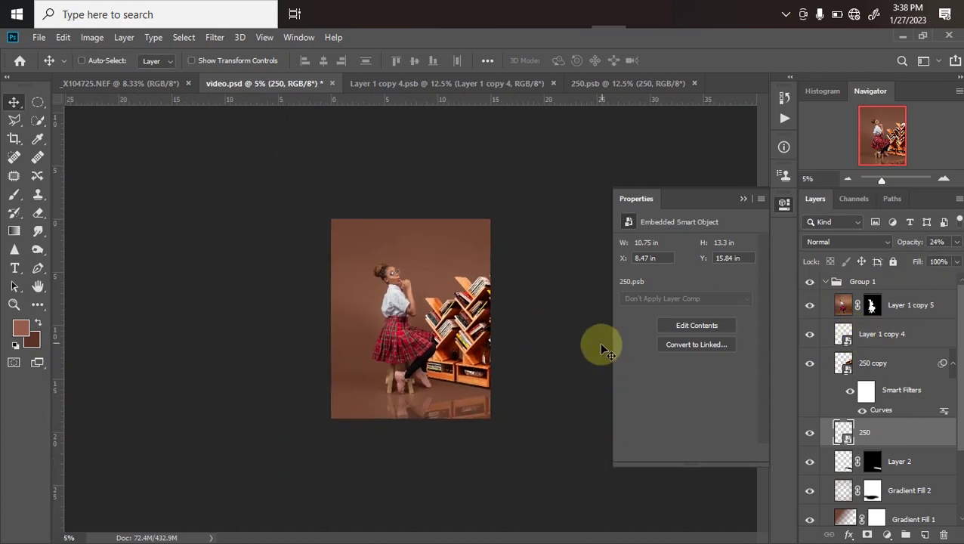
key("ctrl+plus")
key("ctrl+plus")
left_click_drag(435, 387, 441, 325)
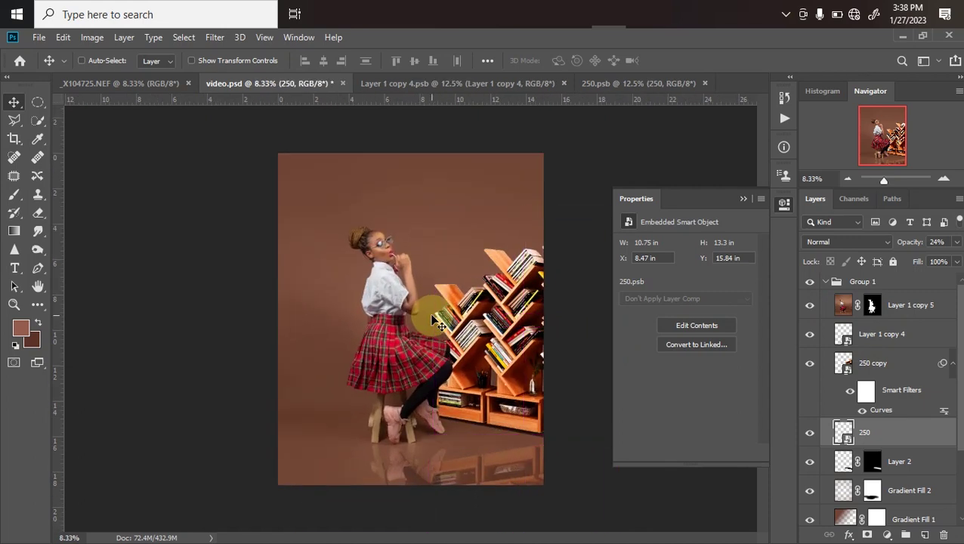
key("ctrl+minus")
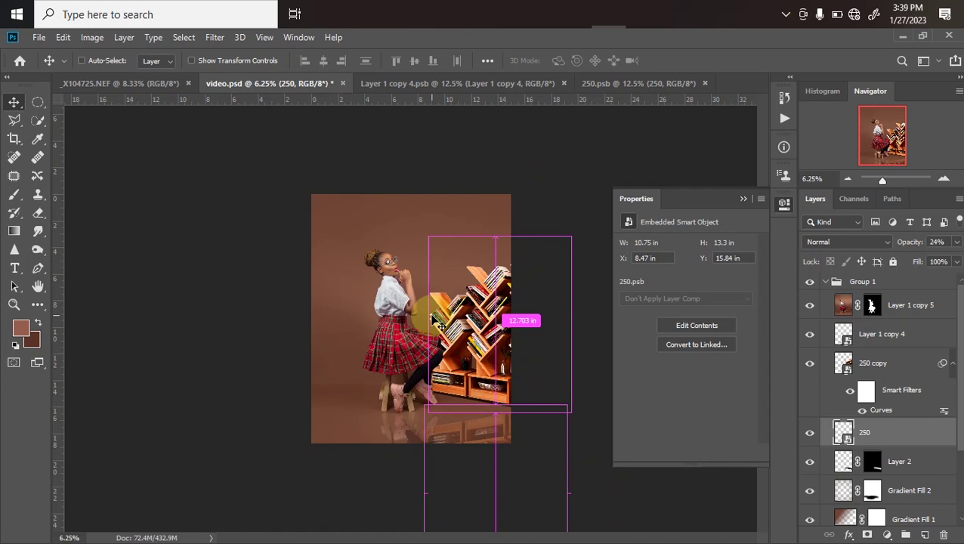
key("Delete")
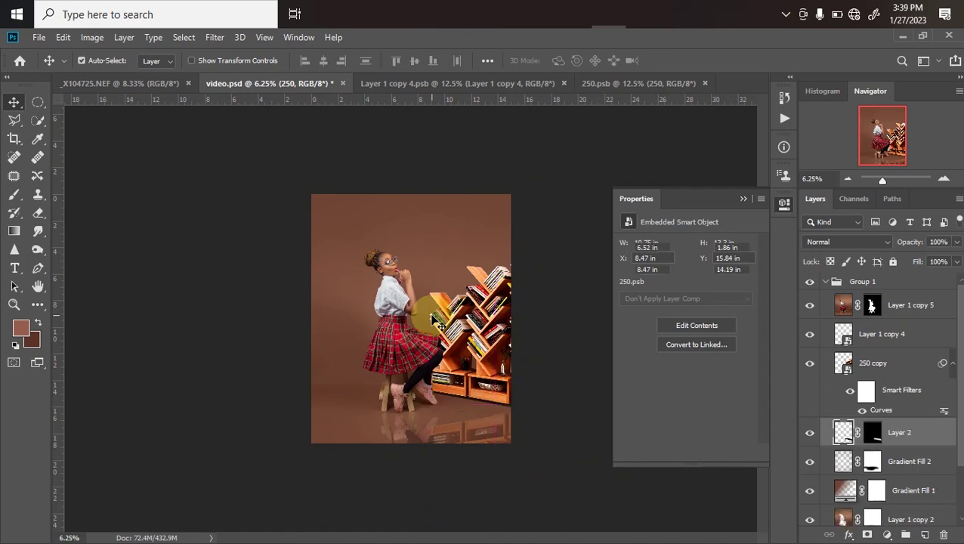
Examine the composite at different magnifications to judge the model's reflection and the bookshelf's placement.
key("ctrl+plus")
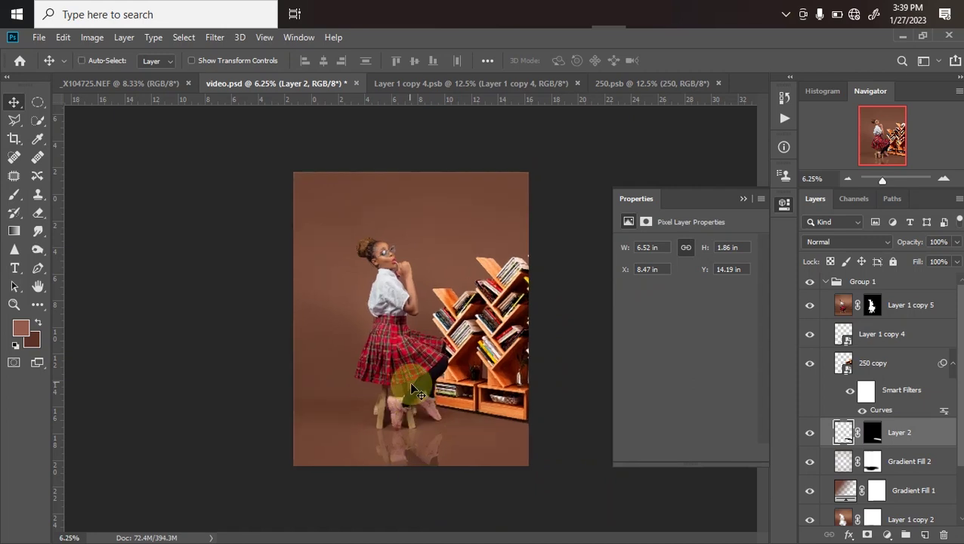
key("ctrl+plus")
key("ctrl+minus")
key("ctrl+plus")
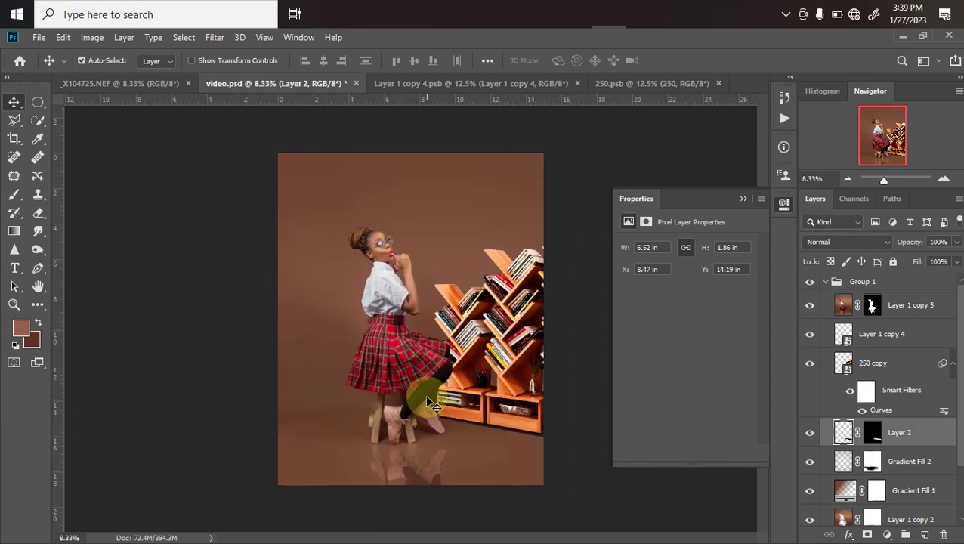
key("ctrl+minus")
key("ctrl+plus")
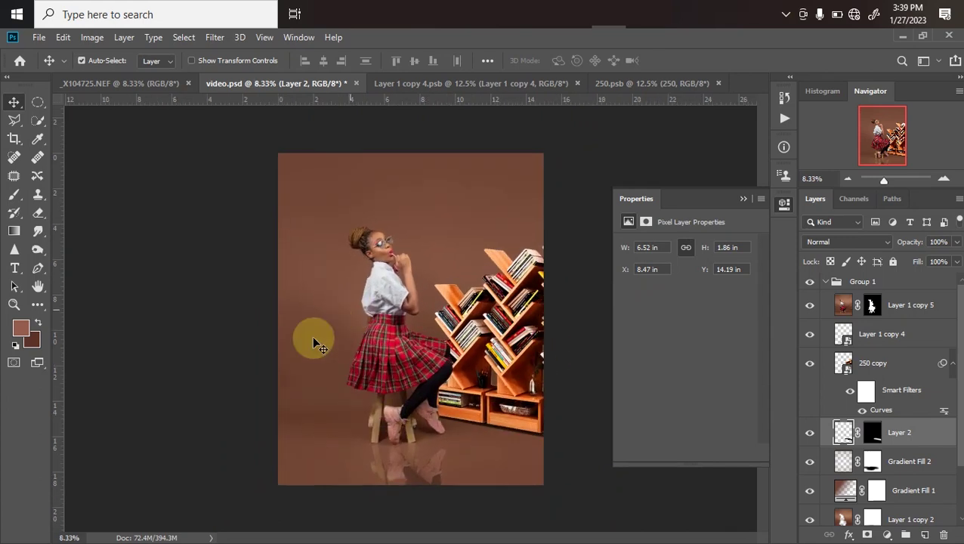
key("ctrl+minus")
key("ctrl+plus")
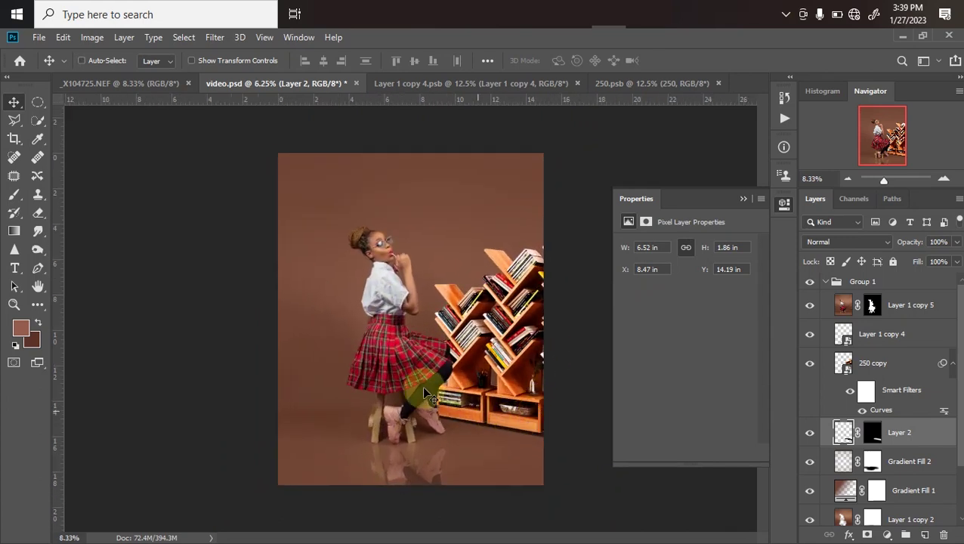
Place the red curtain image 267 from the png 002 folder behind the model, scaled to 140.71% along the portrait's left edge.
mouse_move(505, 25)
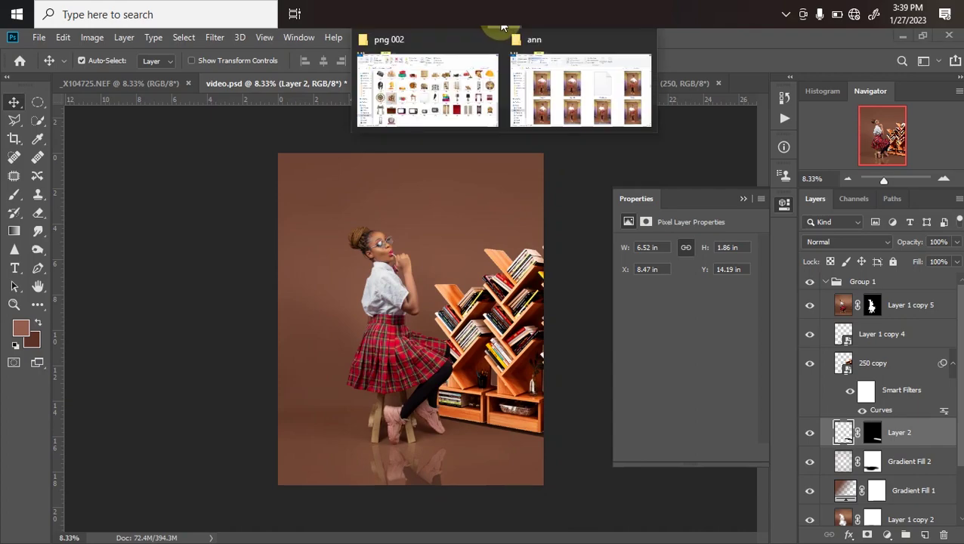
left_click(444, 102)
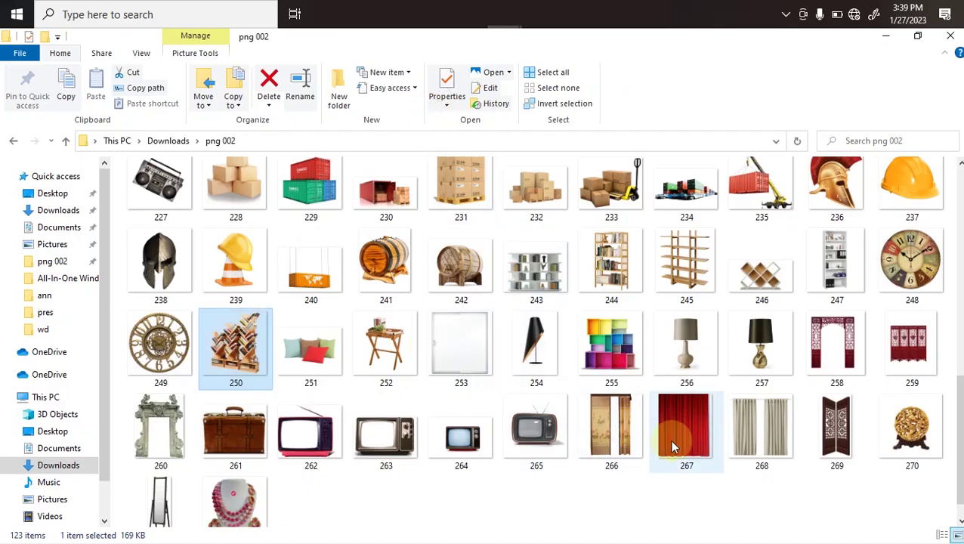
left_click(683, 412)
left_click_drag(675, 426, 351, 367)
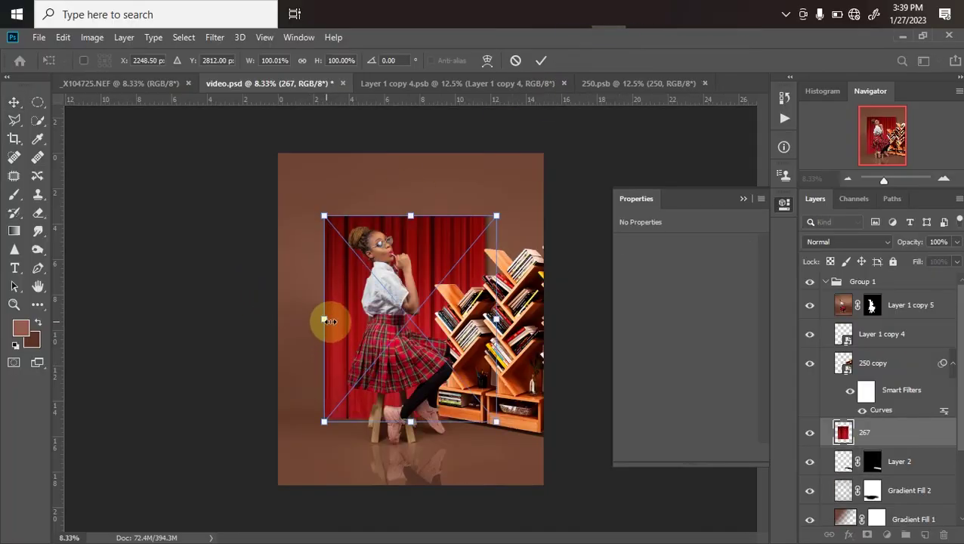
left_click_drag(324, 322, 262, 287)
left_click_drag(323, 304, 299, 307)
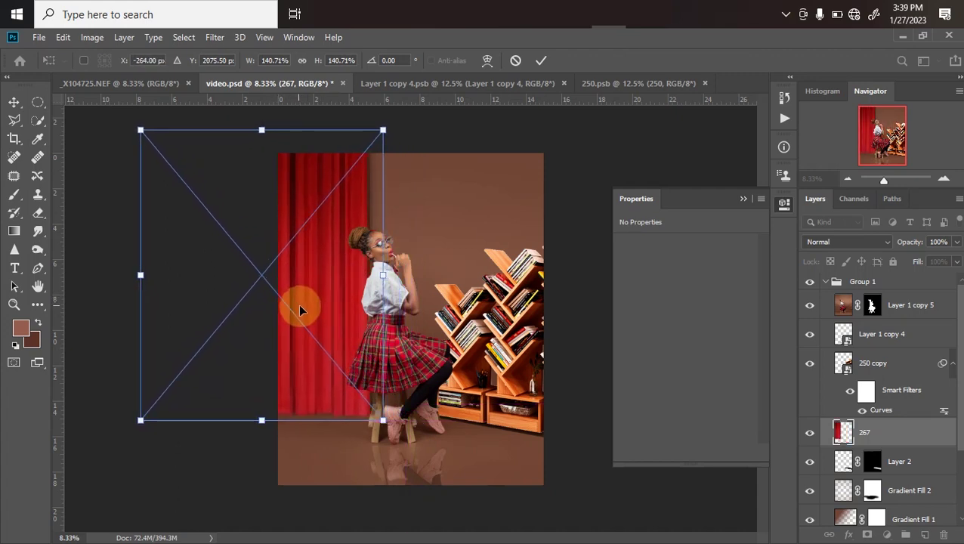
double_click(331, 349)
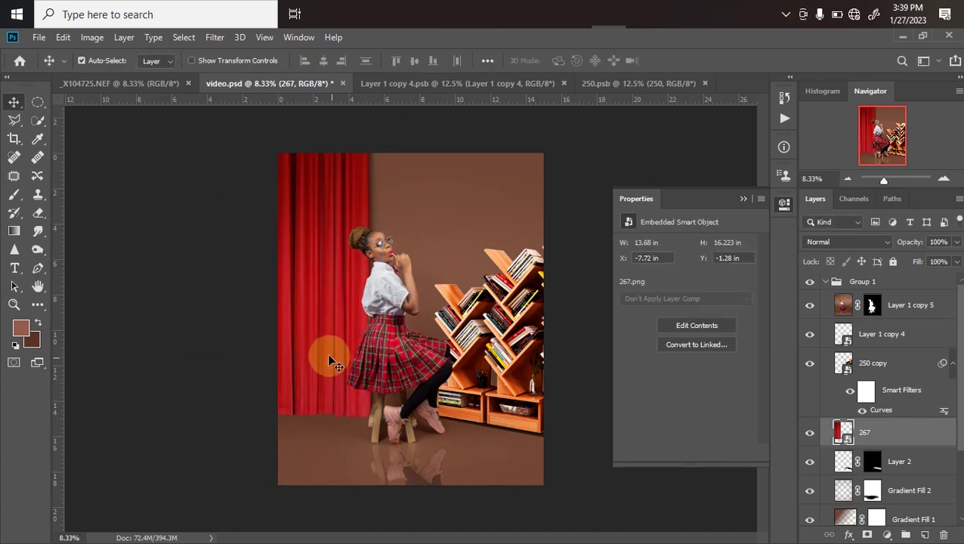
left_click_drag(331, 355, 347, 408)
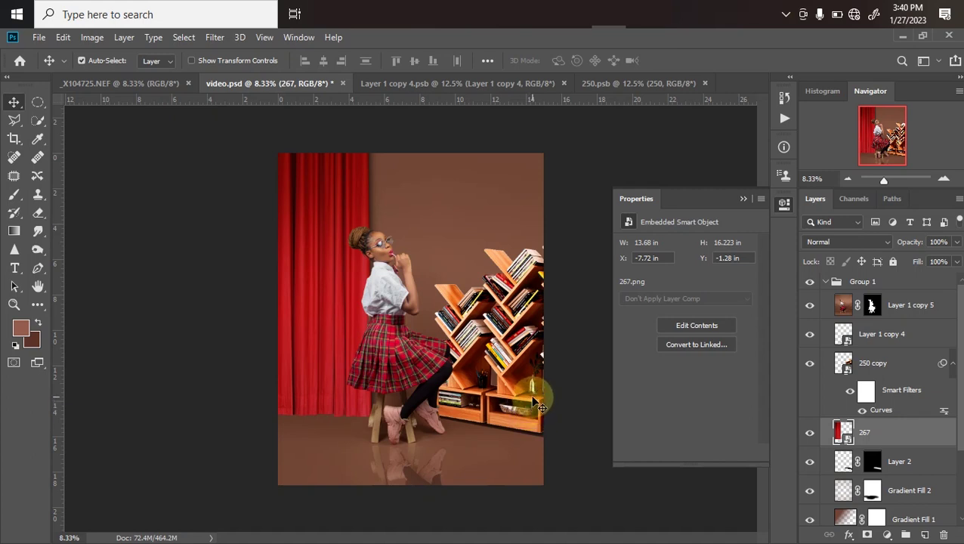
Make Layer 1 copy 5 active, draw a large circular selection around the model, and invert it.
left_click(513, 387)
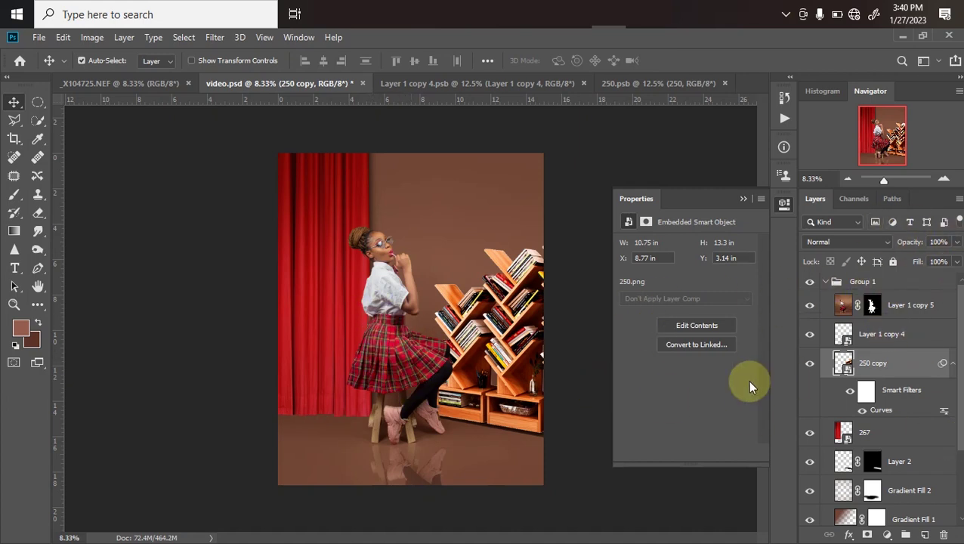
left_click(809, 305)
left_click(810, 306)
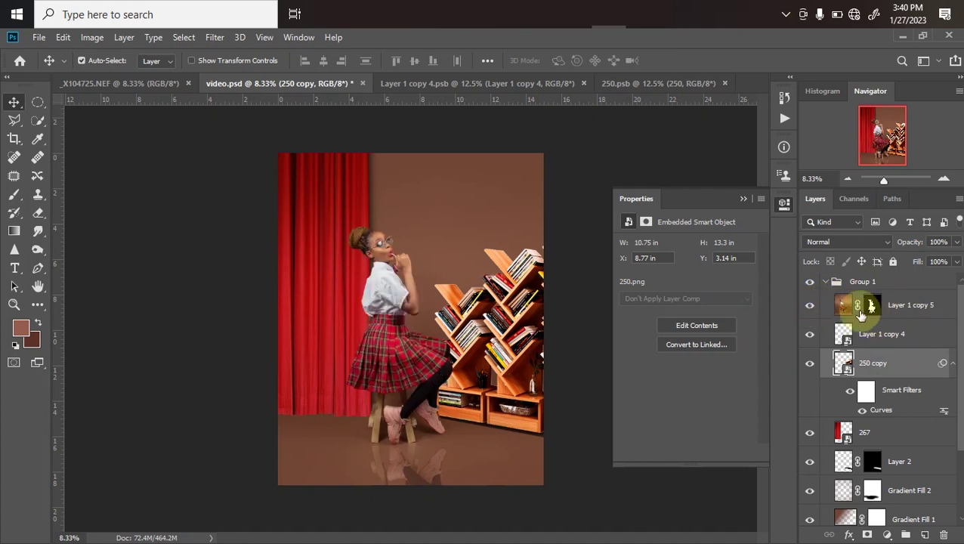
left_click(911, 306)
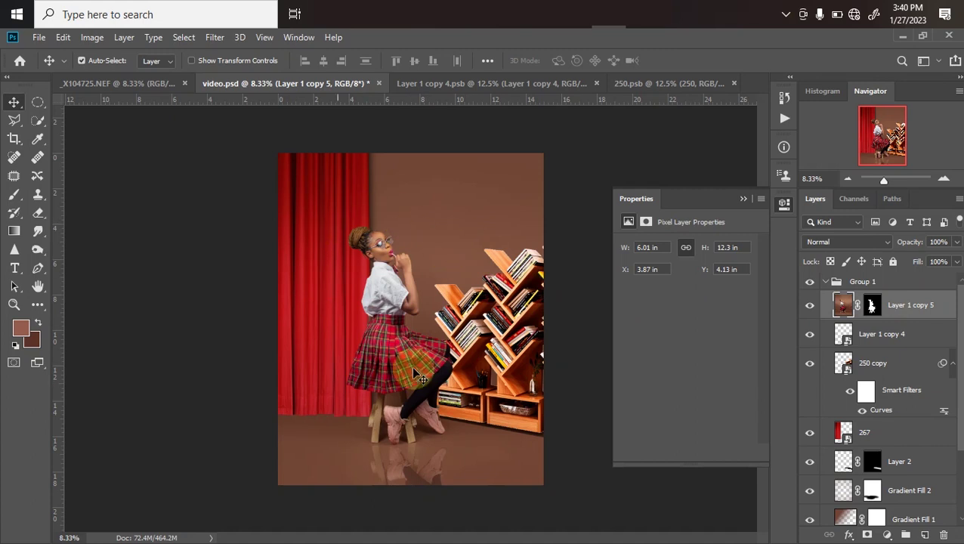
left_click(37, 105)
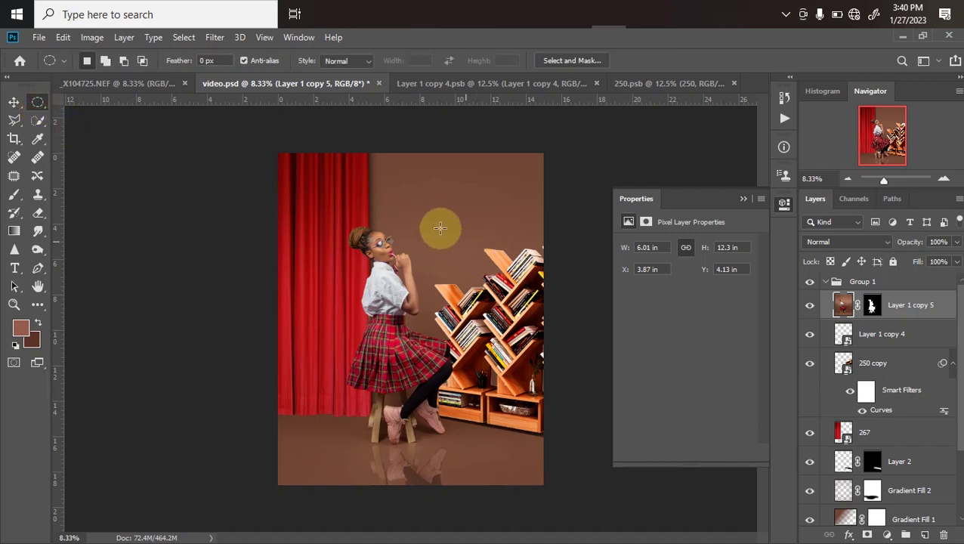
left_click_drag(328, 202, 428, 312)
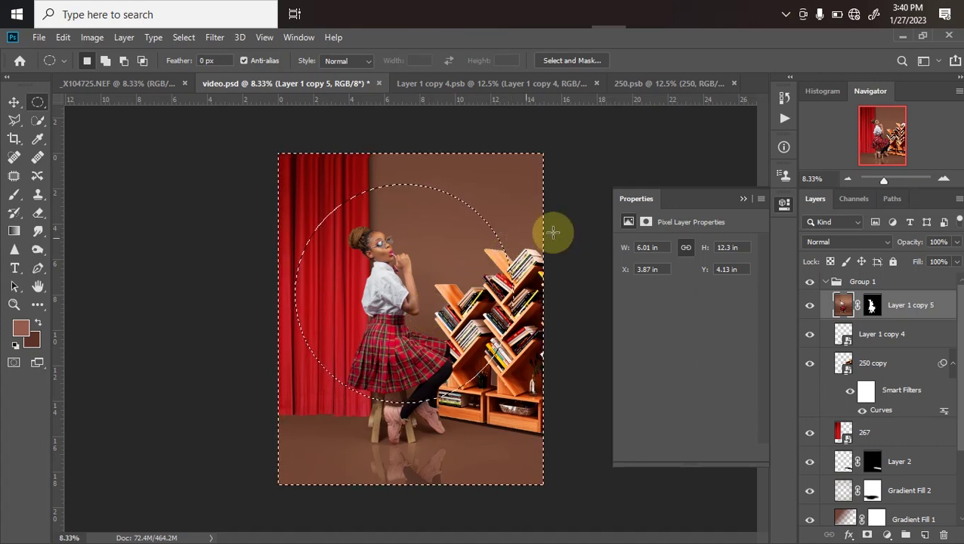
Add a black (#000000) Solid Color fill layer covering everything outside the circle around the model.
left_click(887, 535)
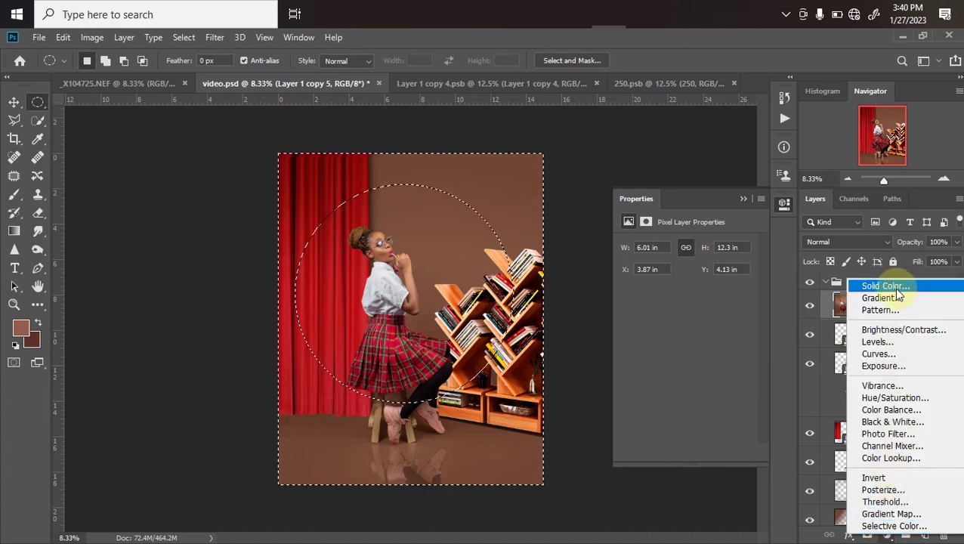
left_click(905, 287)
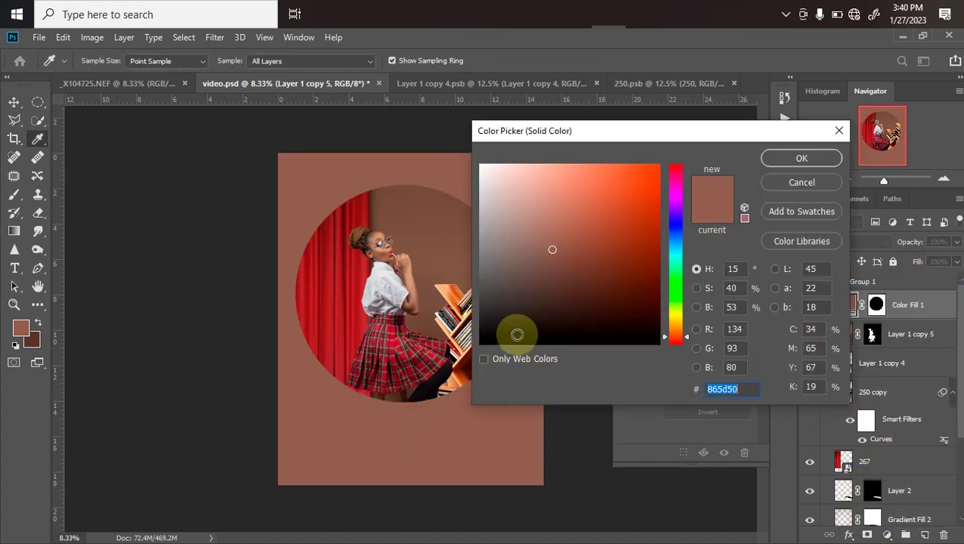
left_click(490, 413)
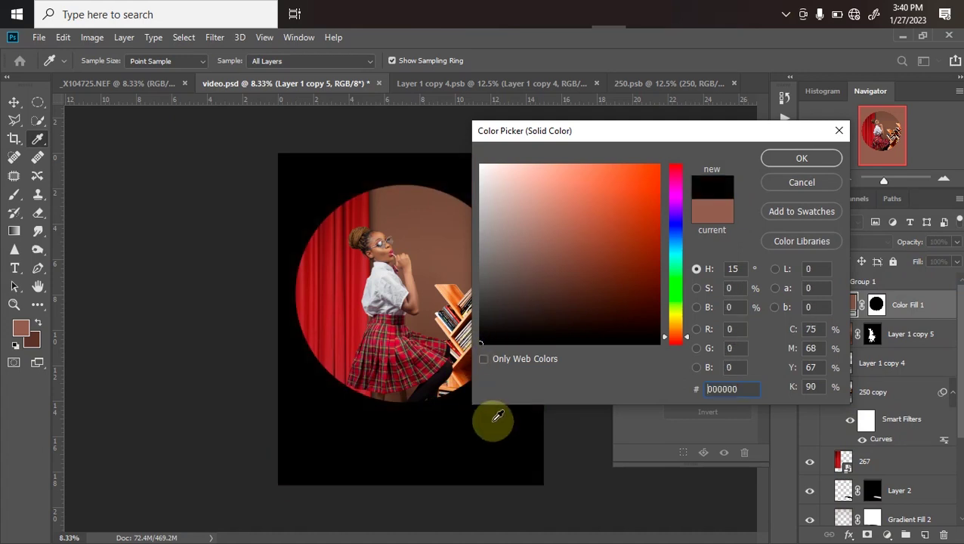
key("Return")
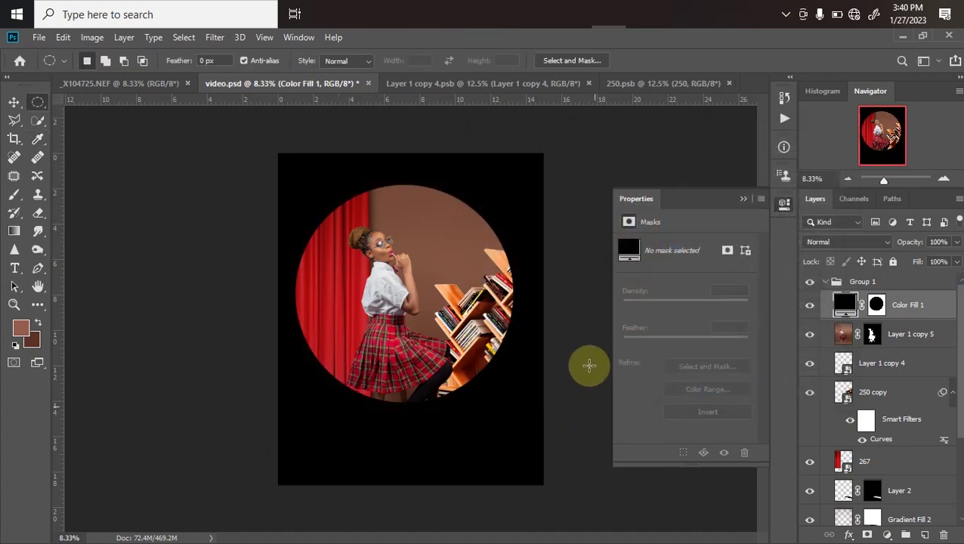
Feather the black fill layer's mask by 621.2 px, lower its opacity to 30%, and compare the image with and without it.
left_click(876, 305)
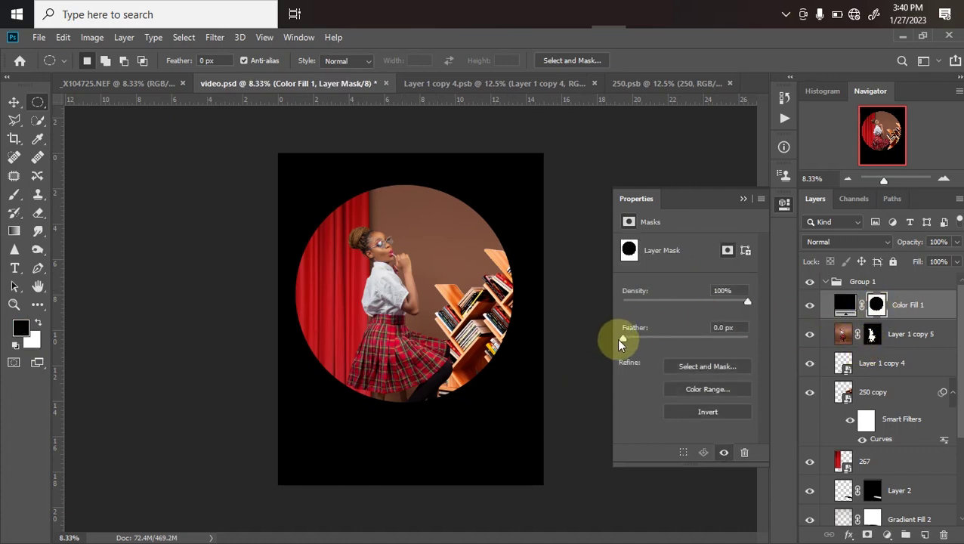
left_click_drag(626, 342, 740, 351)
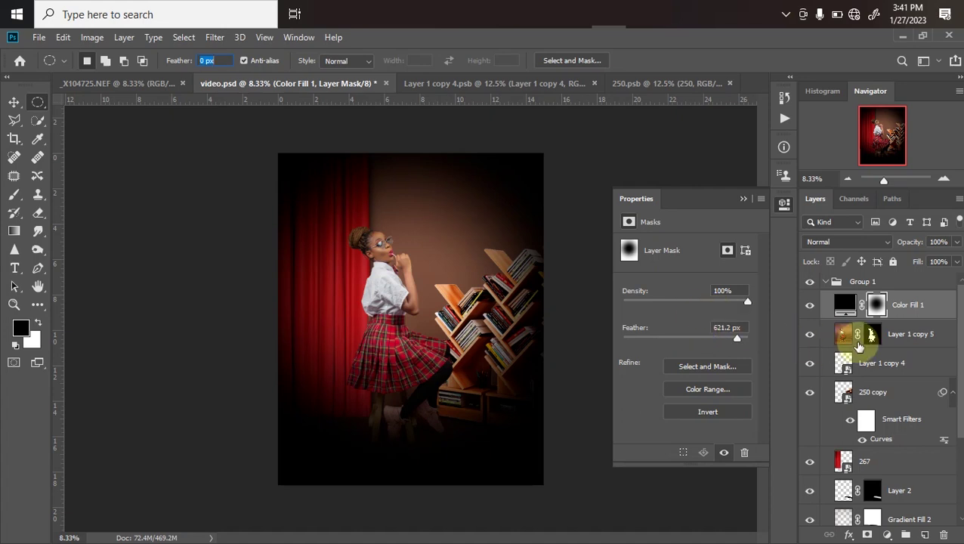
left_click(956, 242)
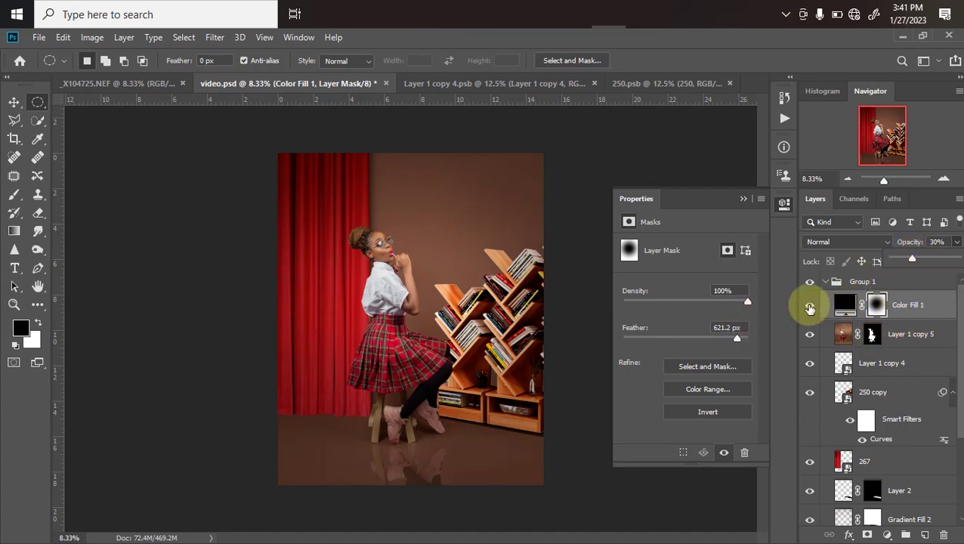
left_click(808, 310)
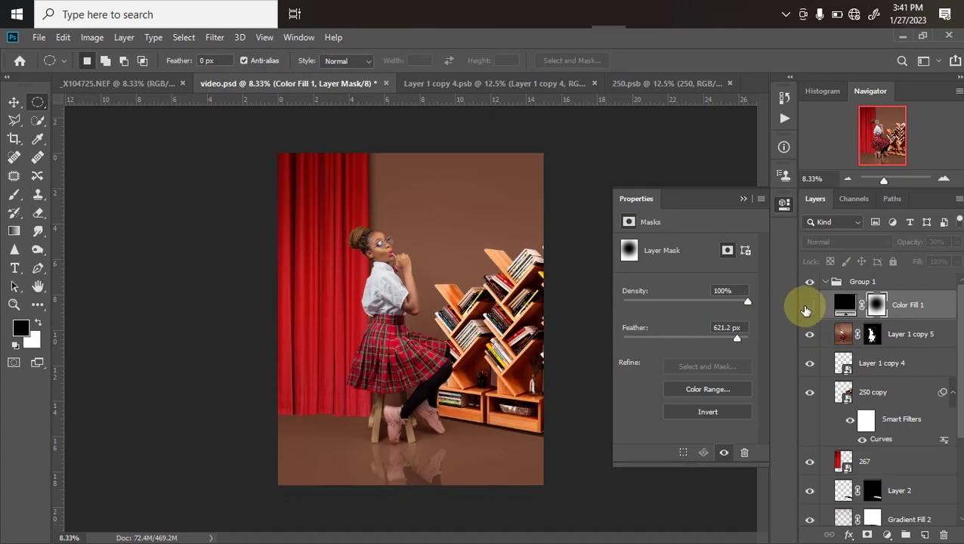
left_click(809, 309)
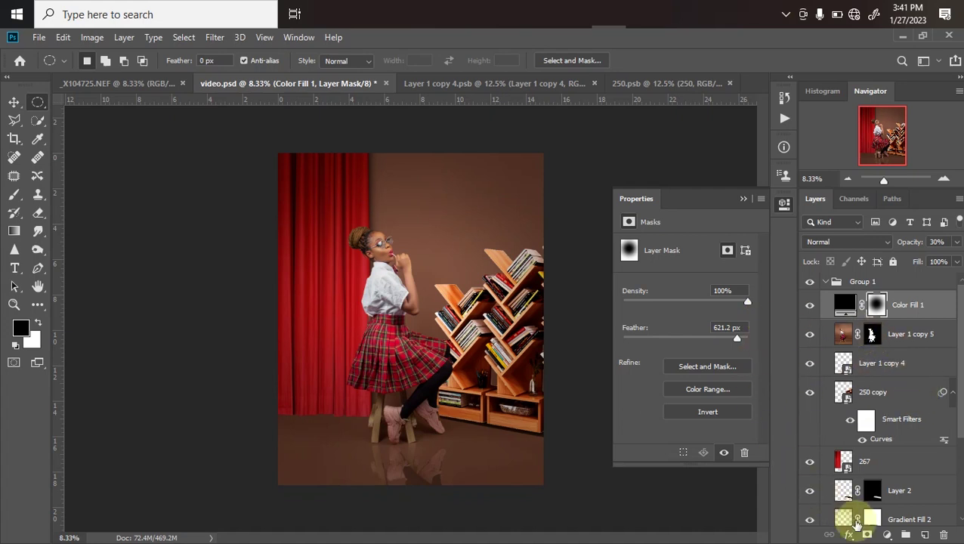
Add a Color Lookup adjustment layer above the black fill using the mela chocolate.CUBE 3D LUT.
left_click(867, 534)
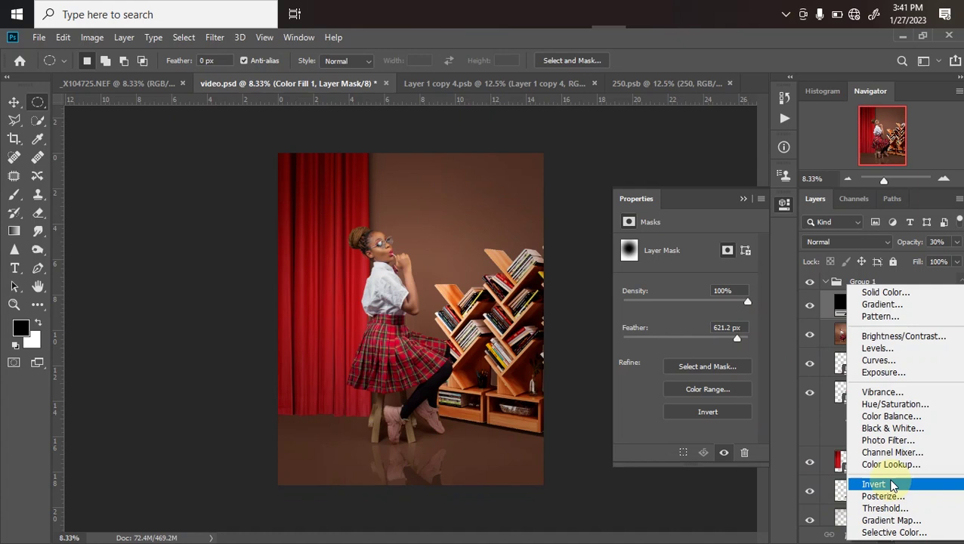
left_click(892, 464)
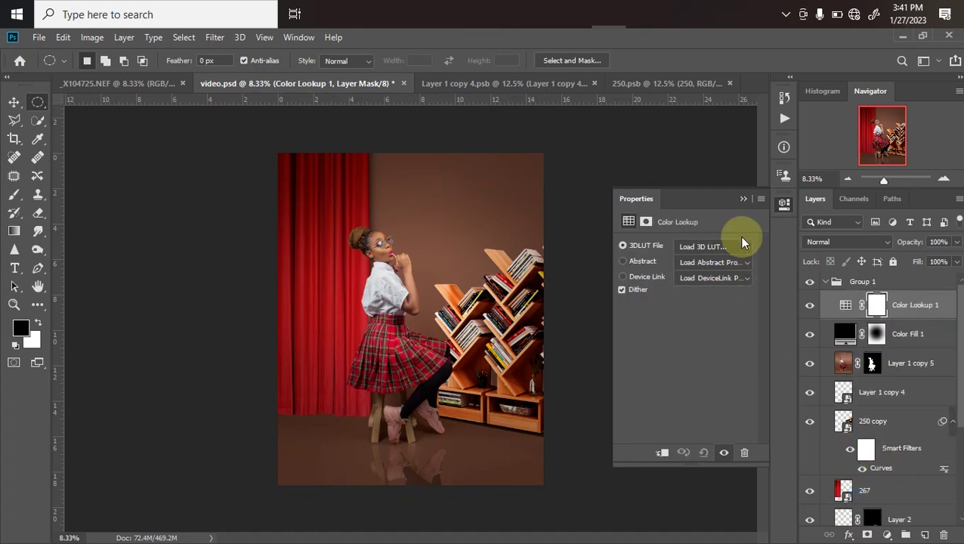
left_click(741, 241)
scroll(869, 308, "down", 1)
left_click_drag(868, 307, 813, 400)
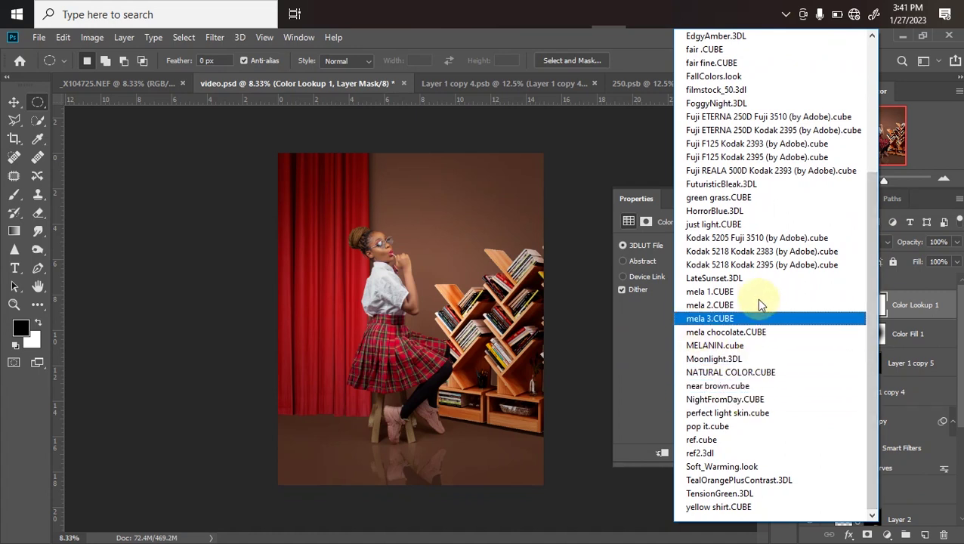
left_click(721, 333)
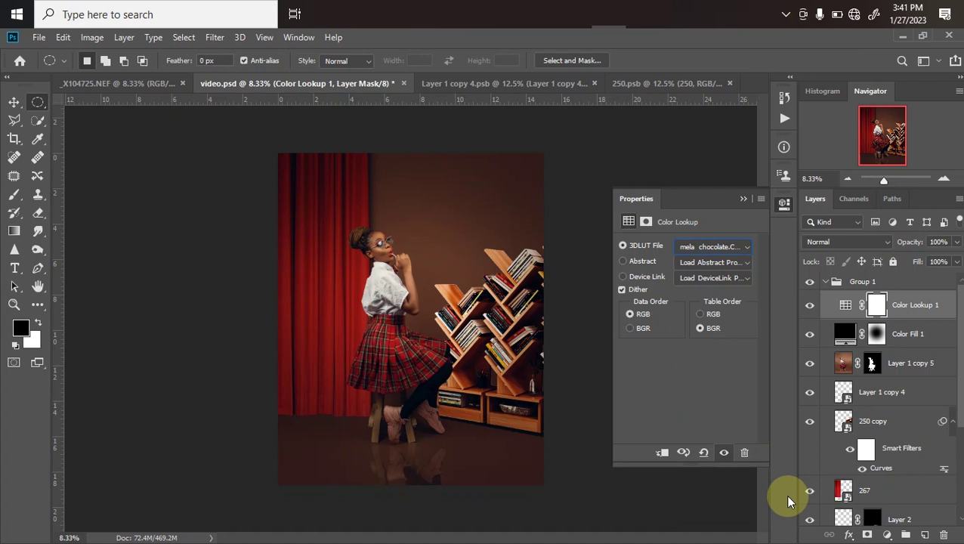
Add a second Color Lookup adjustment layer using the NATURAL COLOR.CUBE 3D LUT.
left_click(884, 534)
left_click(879, 458)
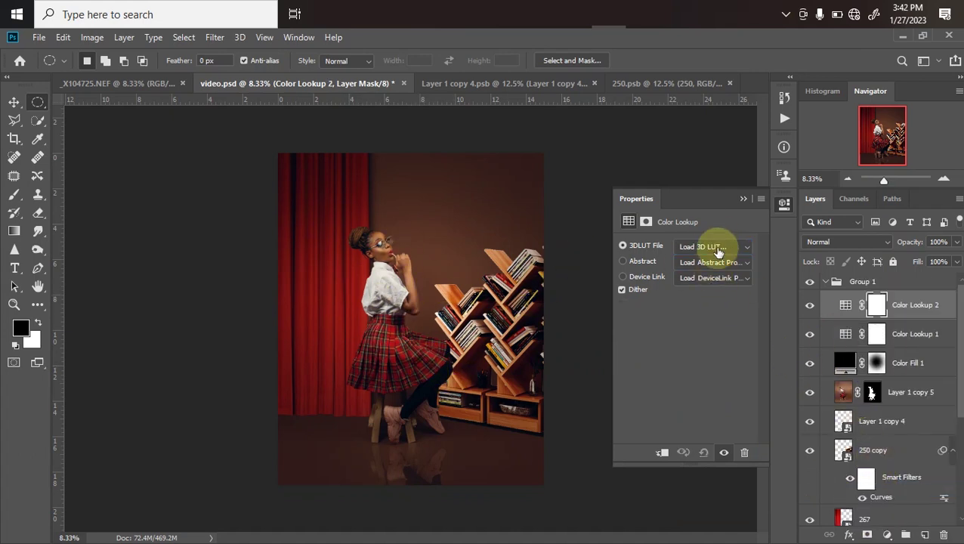
left_click(729, 251)
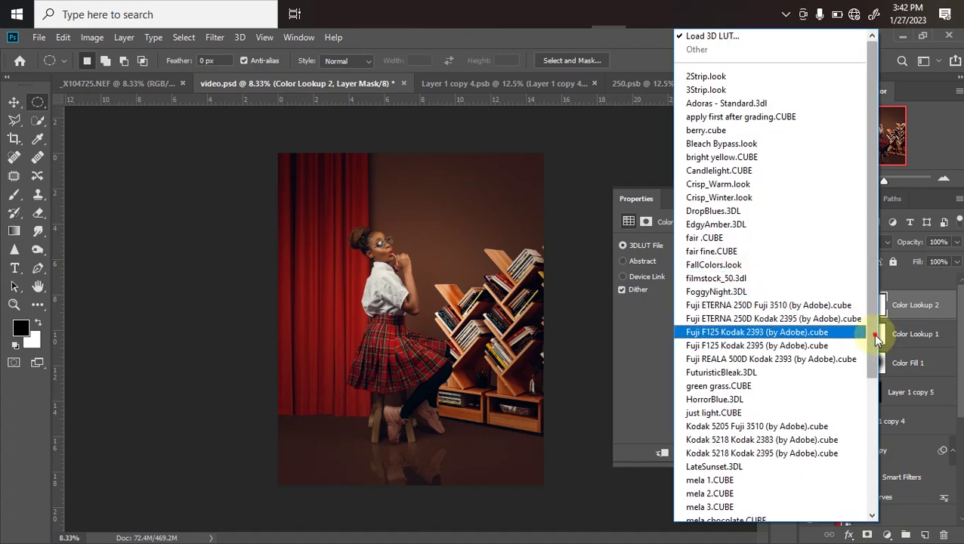
scroll(860, 465, "down", 5)
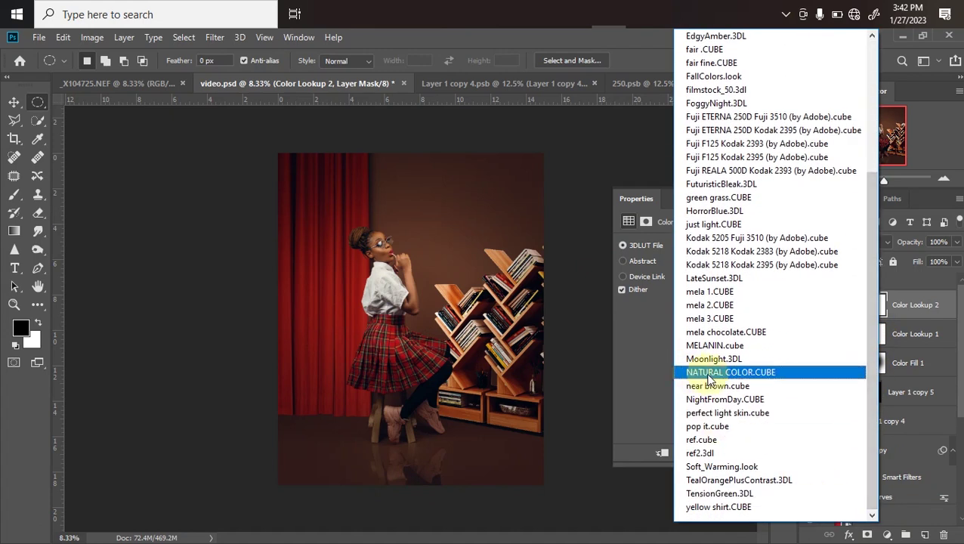
left_click(710, 374)
Keep Layer 1 copy 5 shown and reduce the Color Lookup 2 layer's opacity to 43%.
left_click(809, 392)
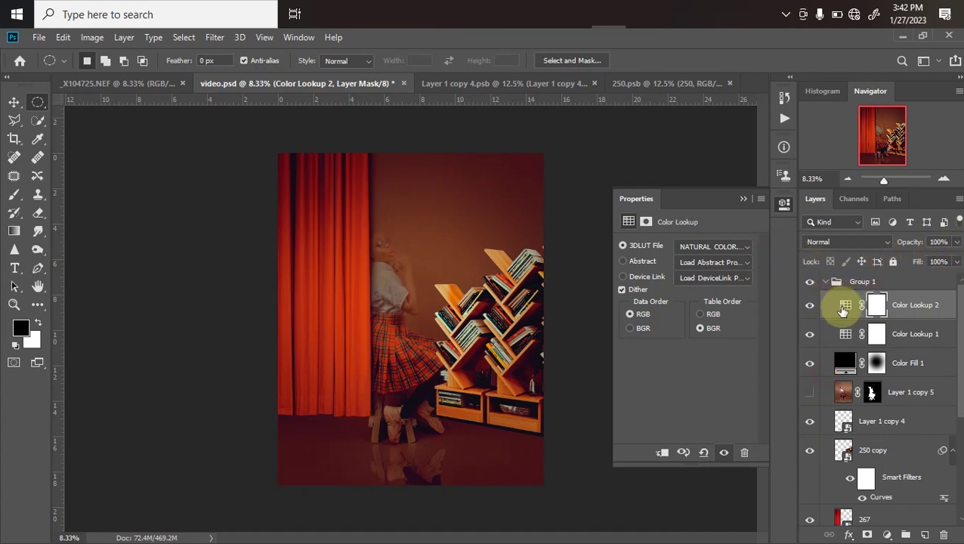
key("ctrl+z")
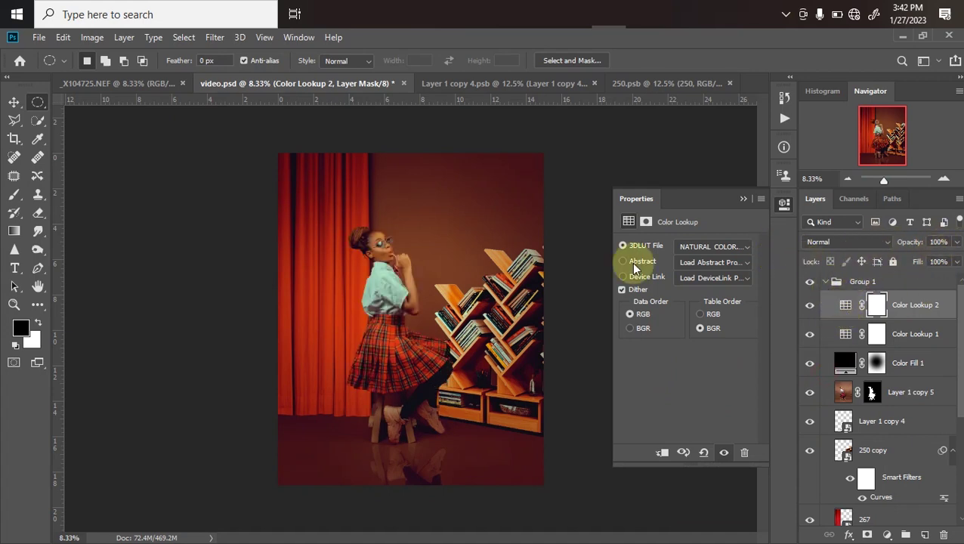
left_click(957, 241)
left_click_drag(956, 259, 921, 259)
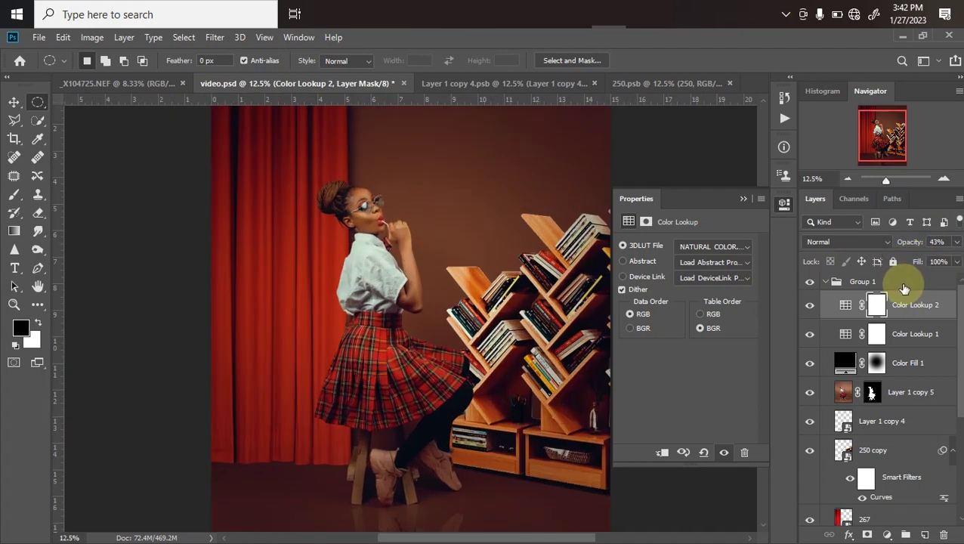